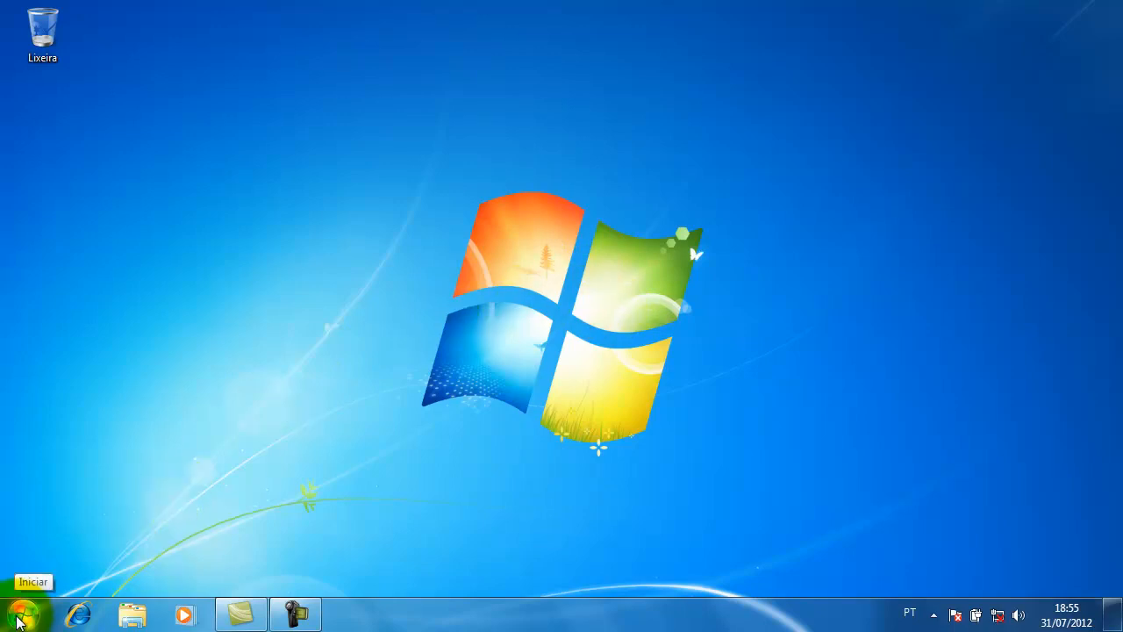
Open Device Manager from the computer's system properties and maximize its window.
{"action": "left_click", "coordinate": [19, 619]}
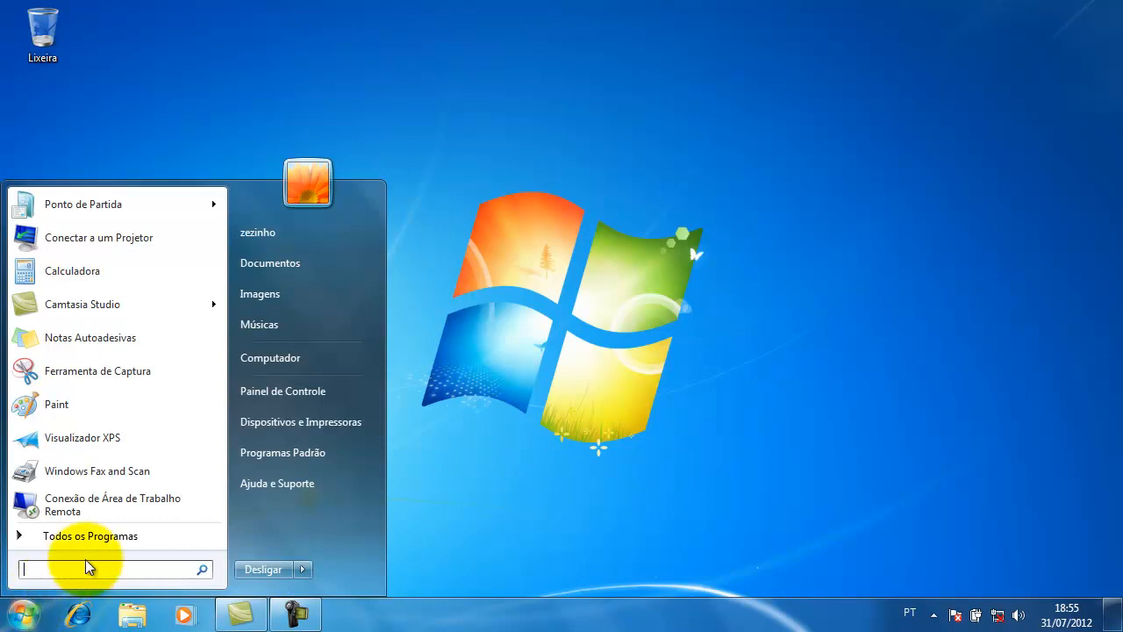
{"action": "right_click", "coordinate": [364, 358]}
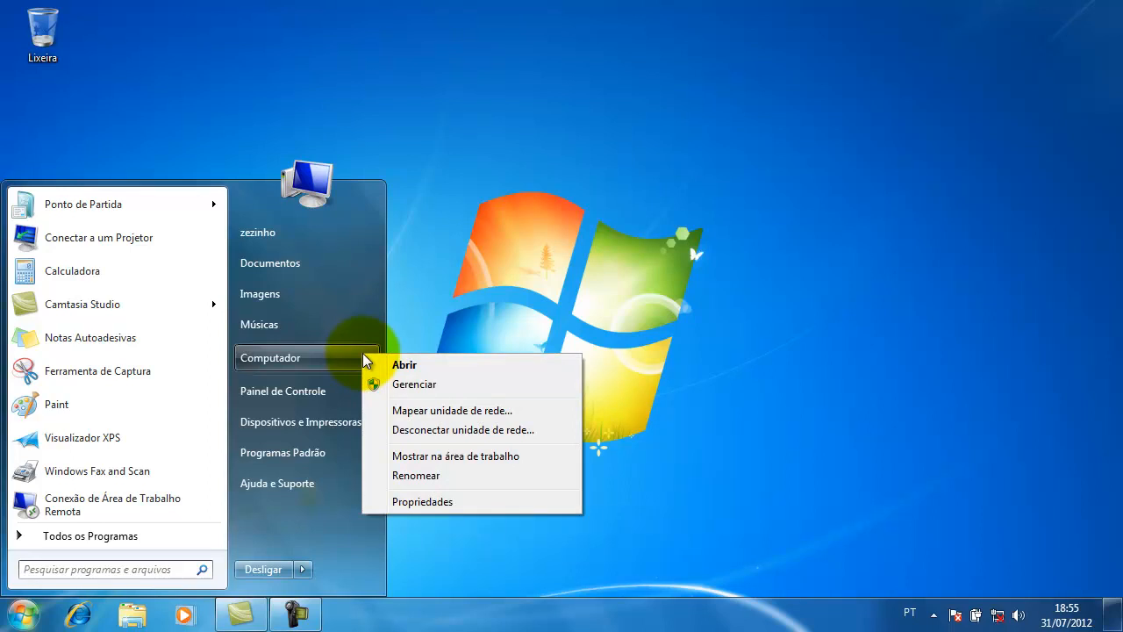
{"action": "left_click", "coordinate": [467, 503]}
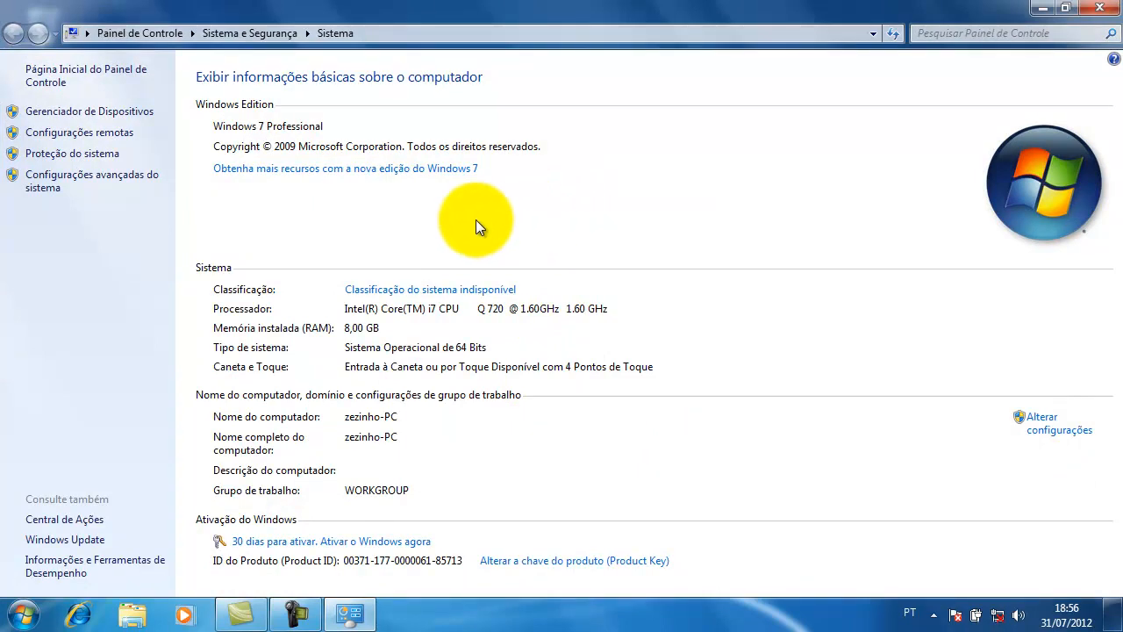
{"action": "left_click", "coordinate": [78, 112]}
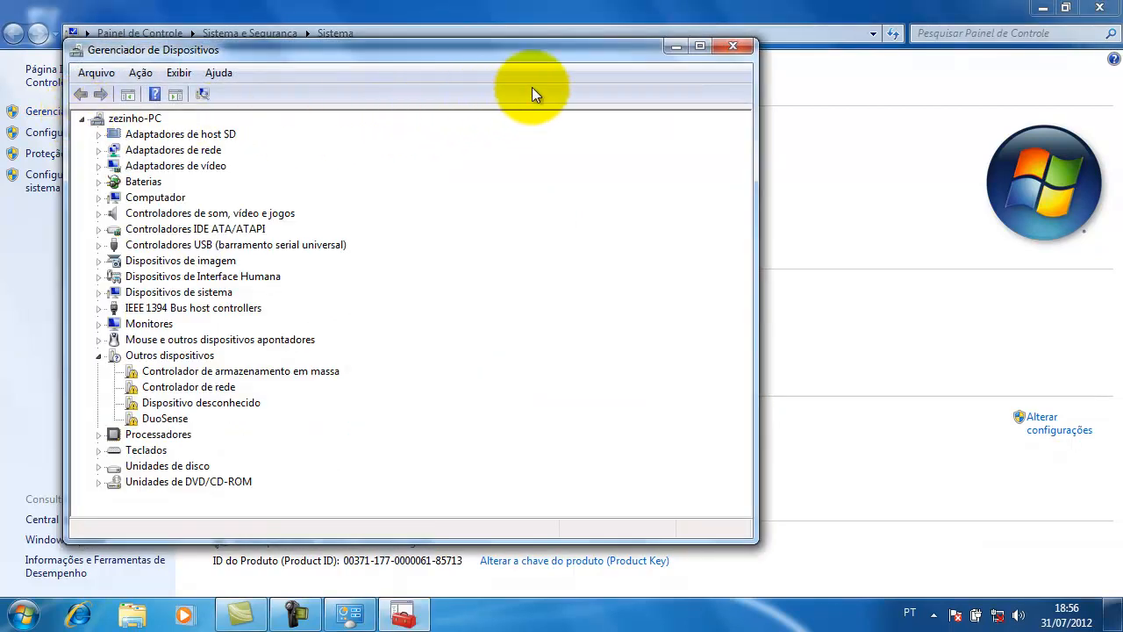
{"action": "left_click", "coordinate": [697, 47]}
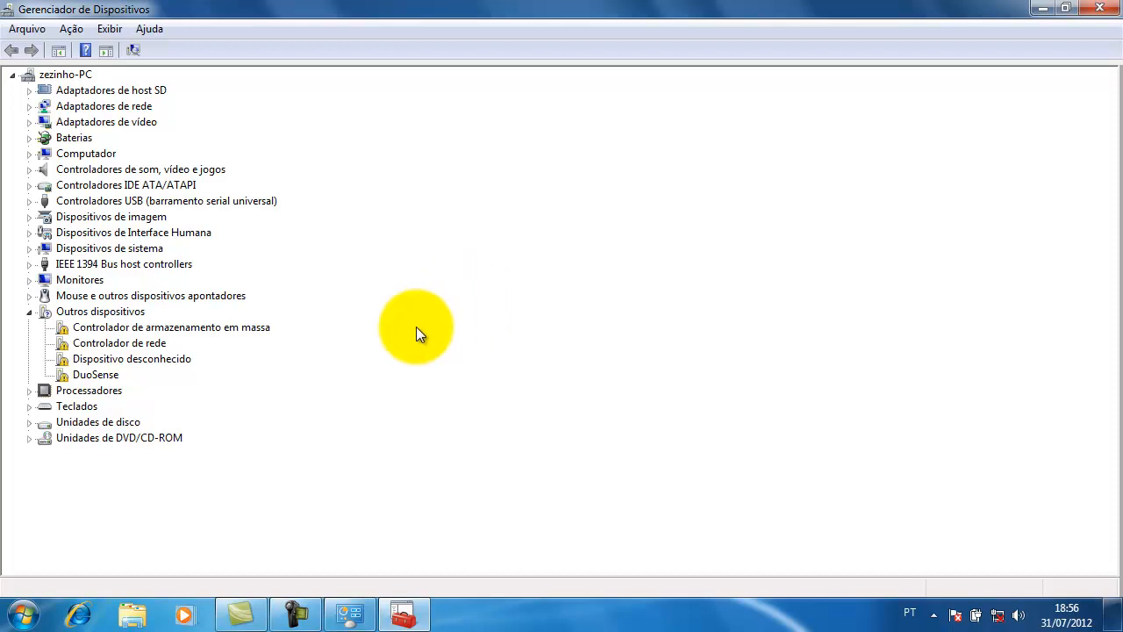
Examine the devices with missing drivers listed under Outros dispositivos.
{"action": "left_click", "coordinate": [61, 324]}
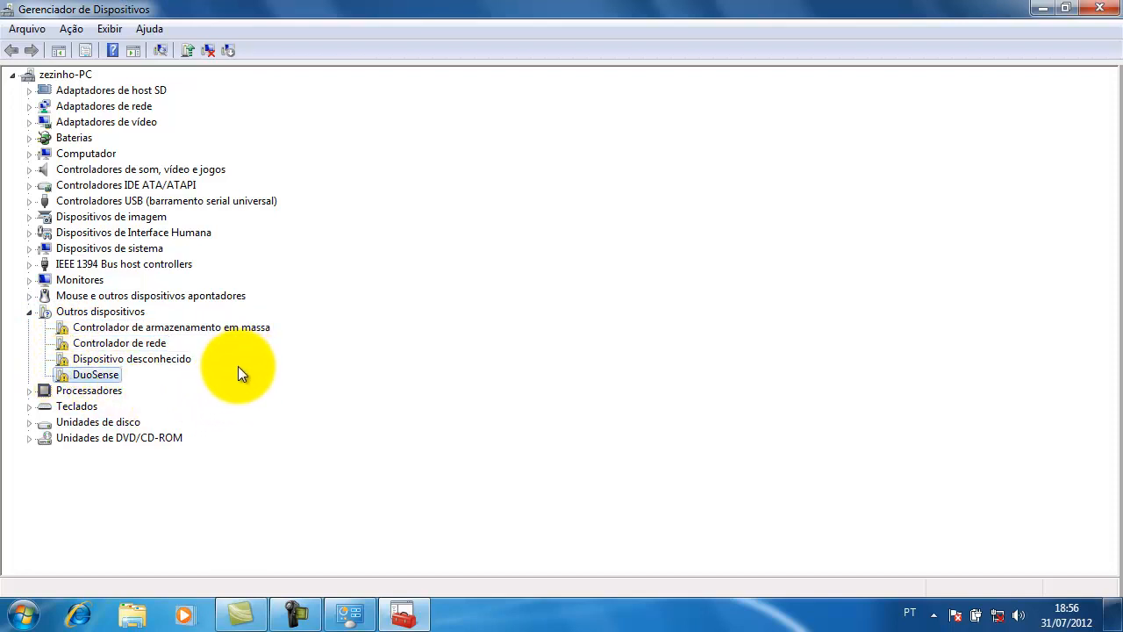
{"action": "left_click", "coordinate": [61, 343]}
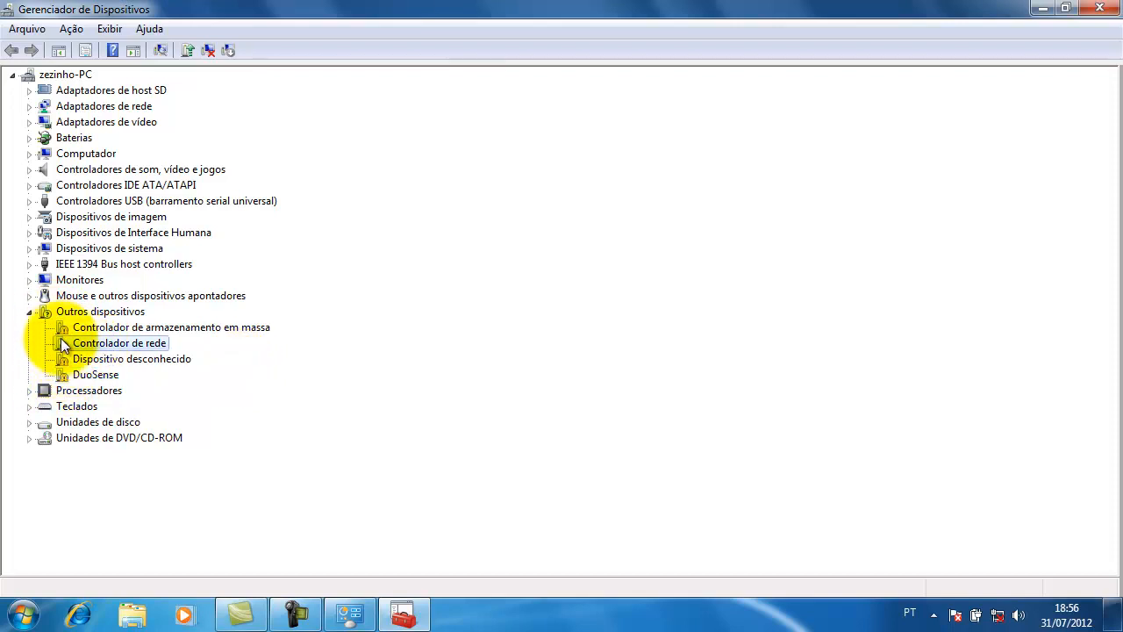
{"action": "left_click", "coordinate": [61, 329]}
{"action": "left_click", "coordinate": [61, 359]}
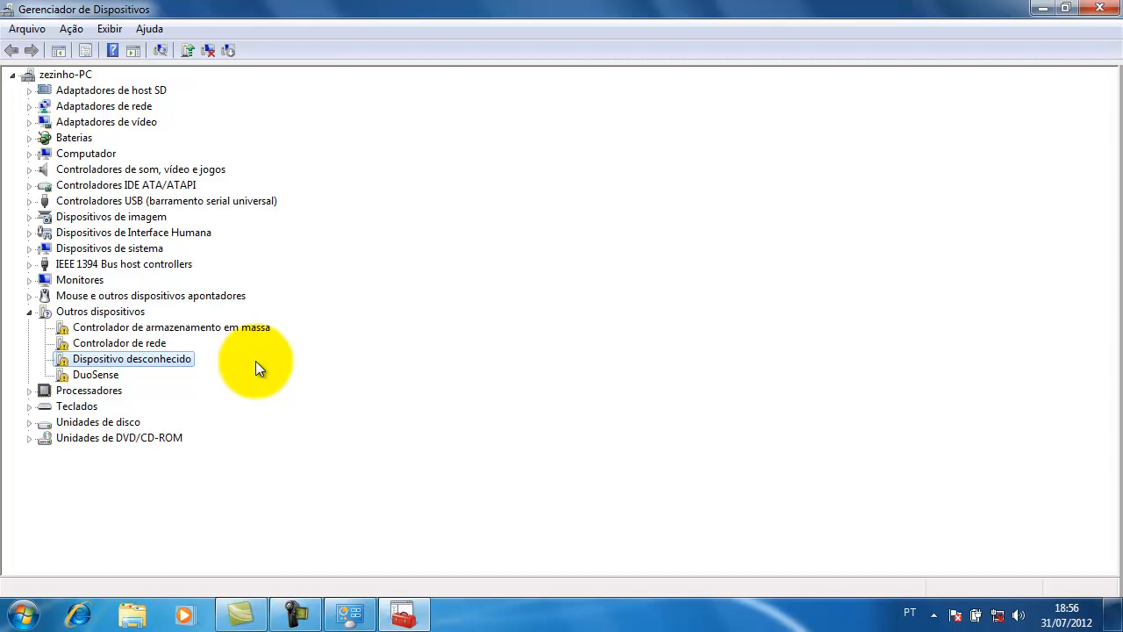
{"action": "left_click", "coordinate": [65, 325]}
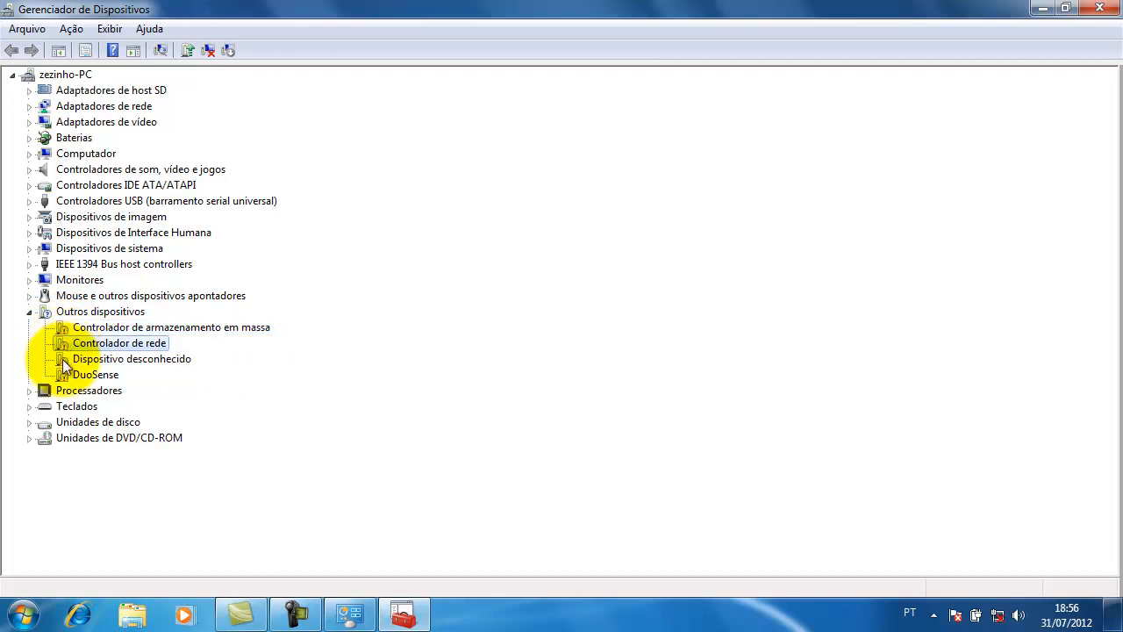
{"action": "left_click", "coordinate": [63, 359]}
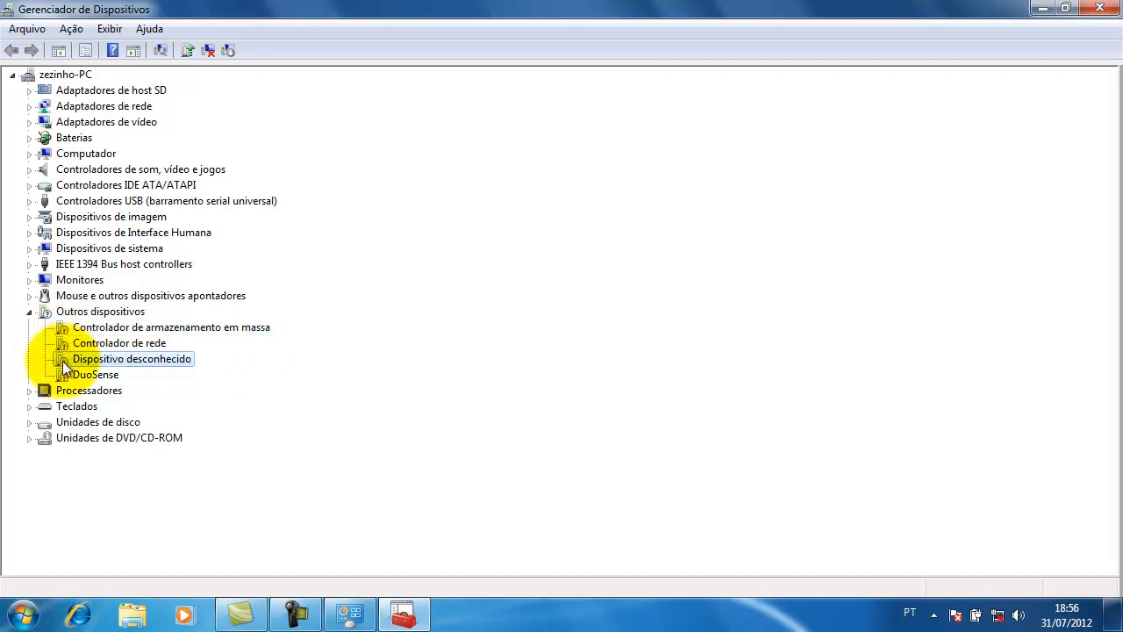
Start a driver update for Controlador de armazenamento em massa and choose to search for driver software on the computer.
{"action": "left_click", "coordinate": [245, 329]}
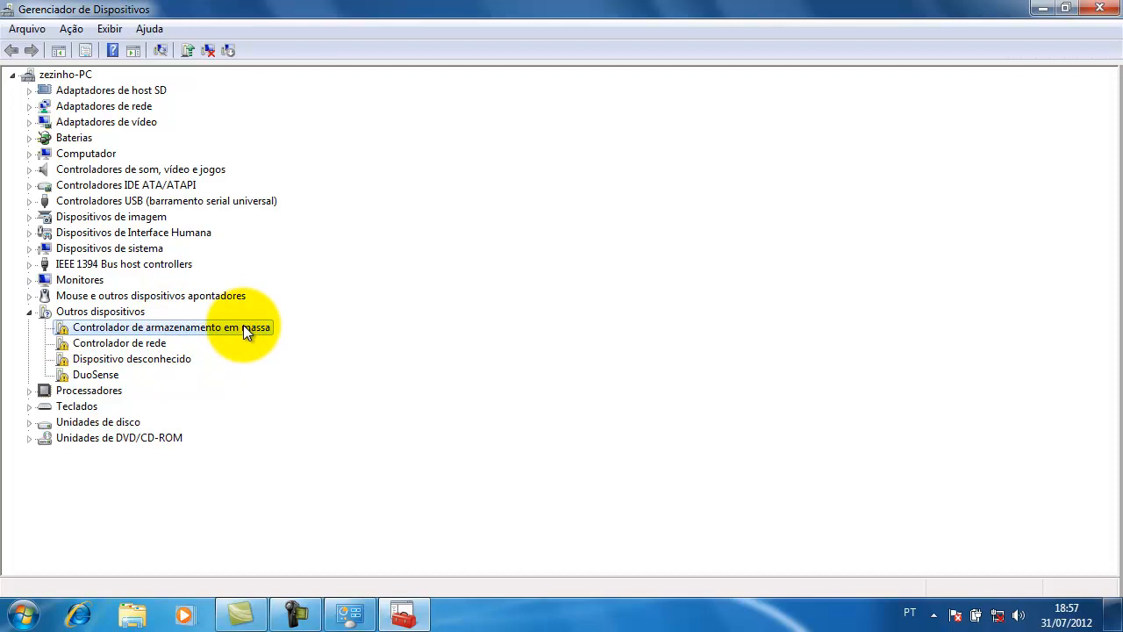
{"action": "right_click", "coordinate": [243, 324]}
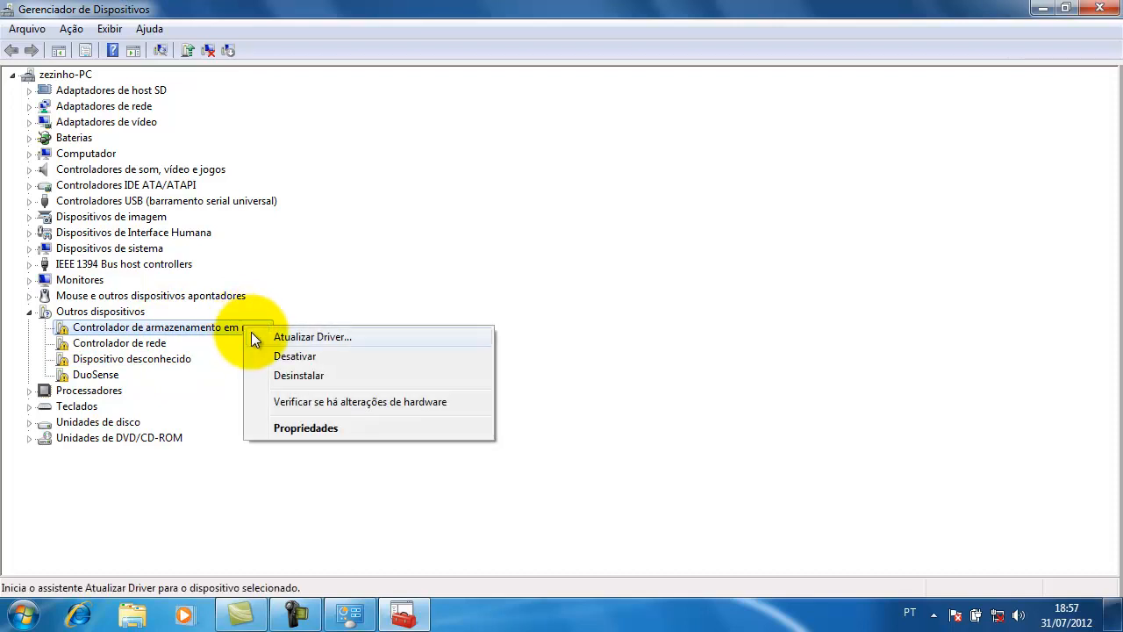
{"action": "left_click", "coordinate": [369, 340]}
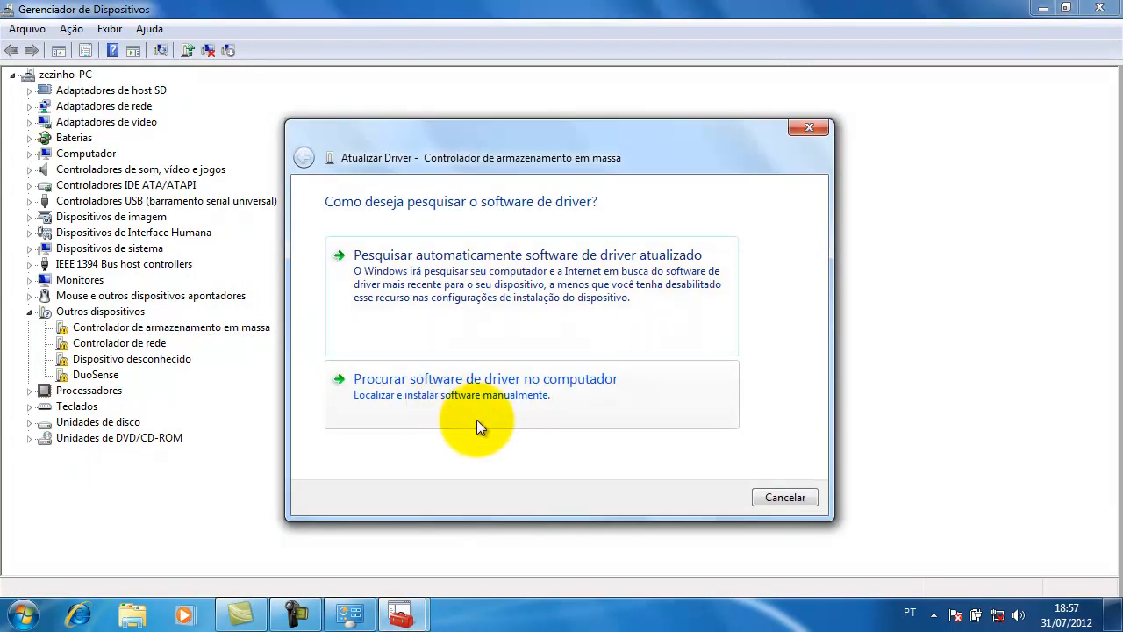
{"action": "left_click_drag", "start_coordinate": [595, 136], "coordinate": [596, 100]}
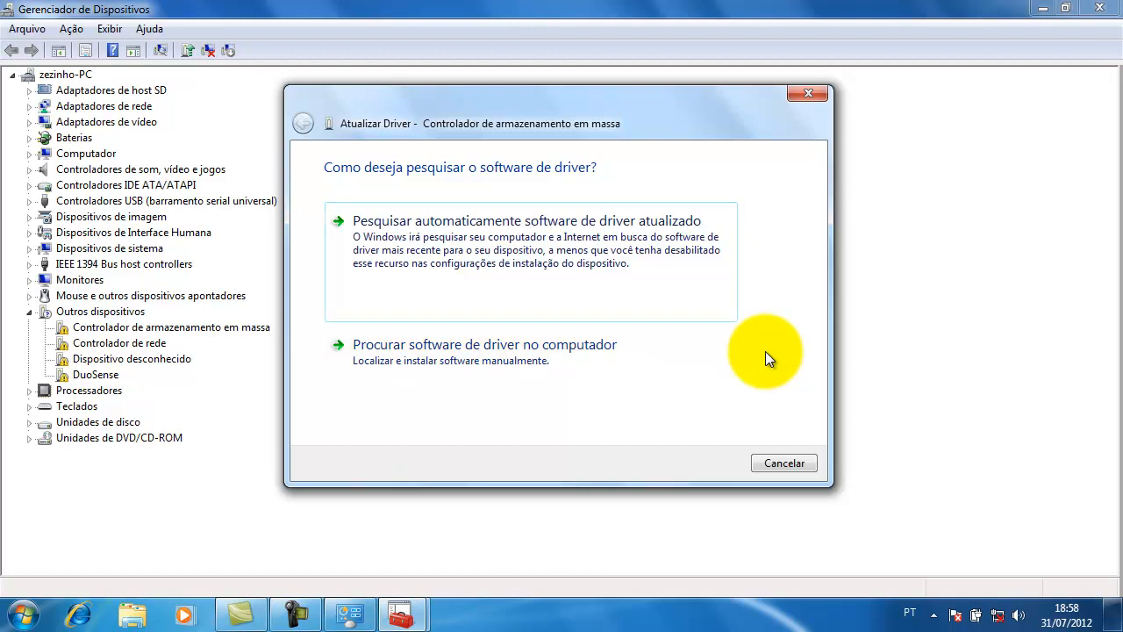
{"action": "left_click", "coordinate": [485, 357]}
{"action": "left_click", "coordinate": [508, 231]}
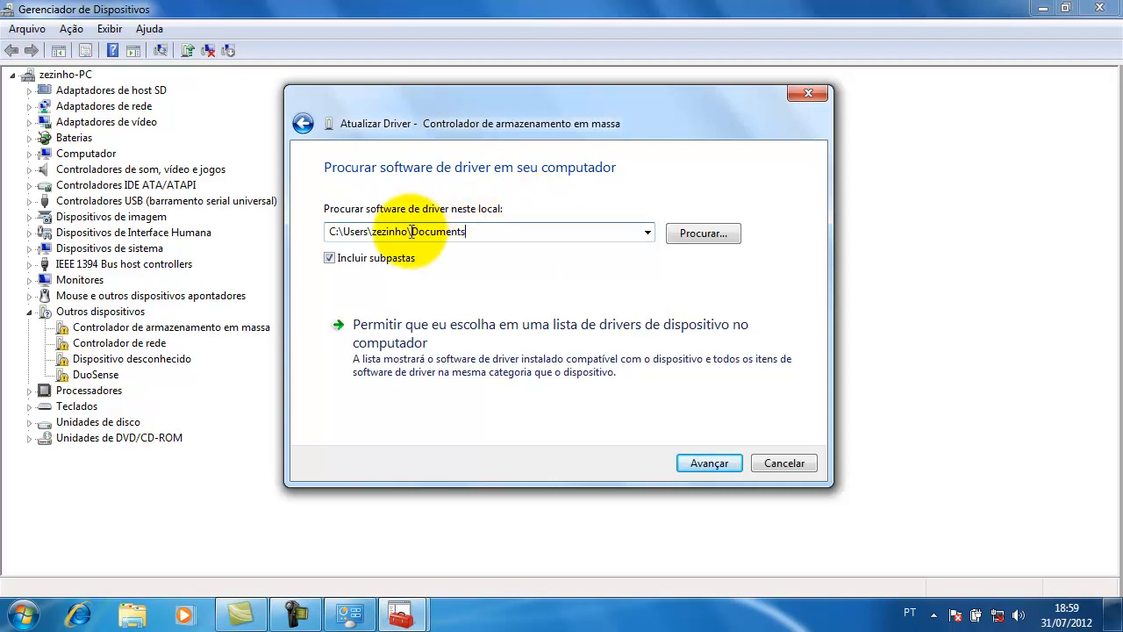
Choose the drivers folder on the backup (D:) drive as the driver search location.
{"action": "left_click", "coordinate": [682, 233]}
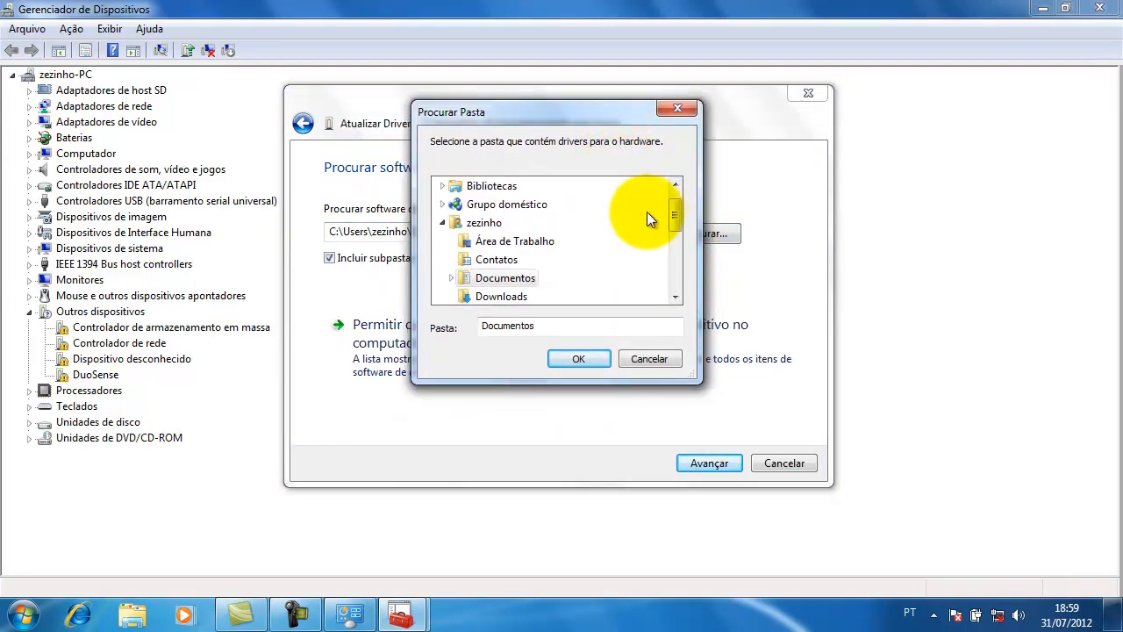
{"action": "left_click", "coordinate": [676, 296]}
{"action": "left_click", "coordinate": [676, 296]}
{"action": "left_click", "coordinate": [676, 296]}
{"action": "left_click", "coordinate": [675, 296]}
{"action": "left_click", "coordinate": [676, 297]}
{"action": "left_click", "coordinate": [675, 296]}
{"action": "left_click", "coordinate": [675, 296]}
{"action": "left_click", "coordinate": [675, 296]}
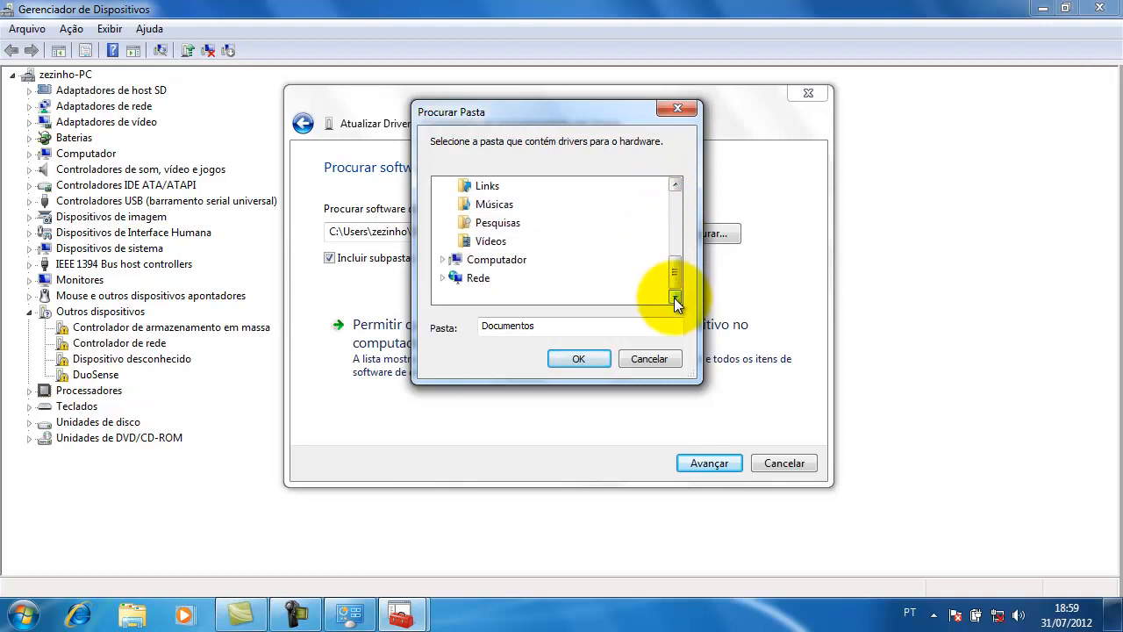
{"action": "left_click", "coordinate": [442, 258]}
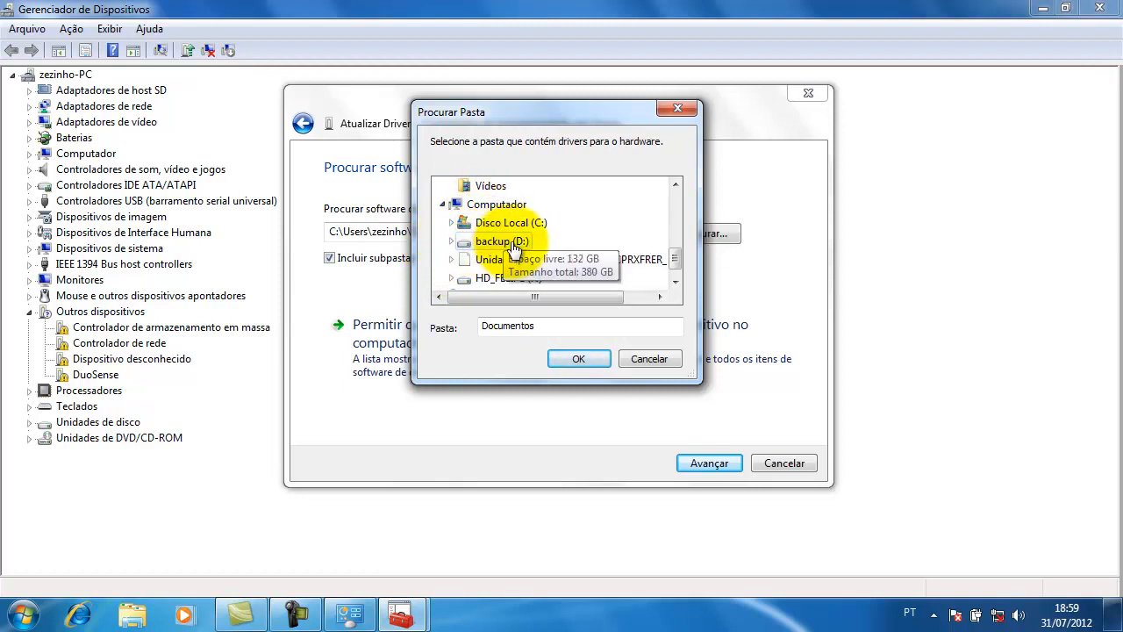
{"action": "left_click", "coordinate": [451, 240]}
{"action": "left_click", "coordinate": [675, 282]}
{"action": "left_click", "coordinate": [675, 282]}
{"action": "left_click", "coordinate": [675, 282]}
{"action": "left_click", "coordinate": [675, 282]}
{"action": "left_click", "coordinate": [674, 281]}
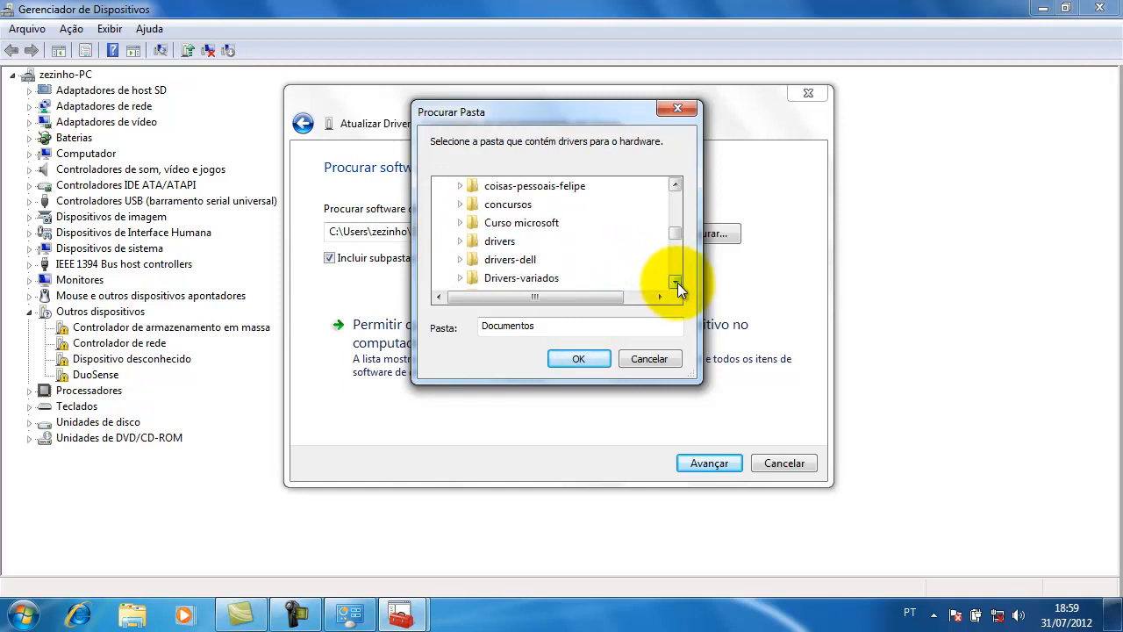
{"action": "left_click", "coordinate": [483, 246]}
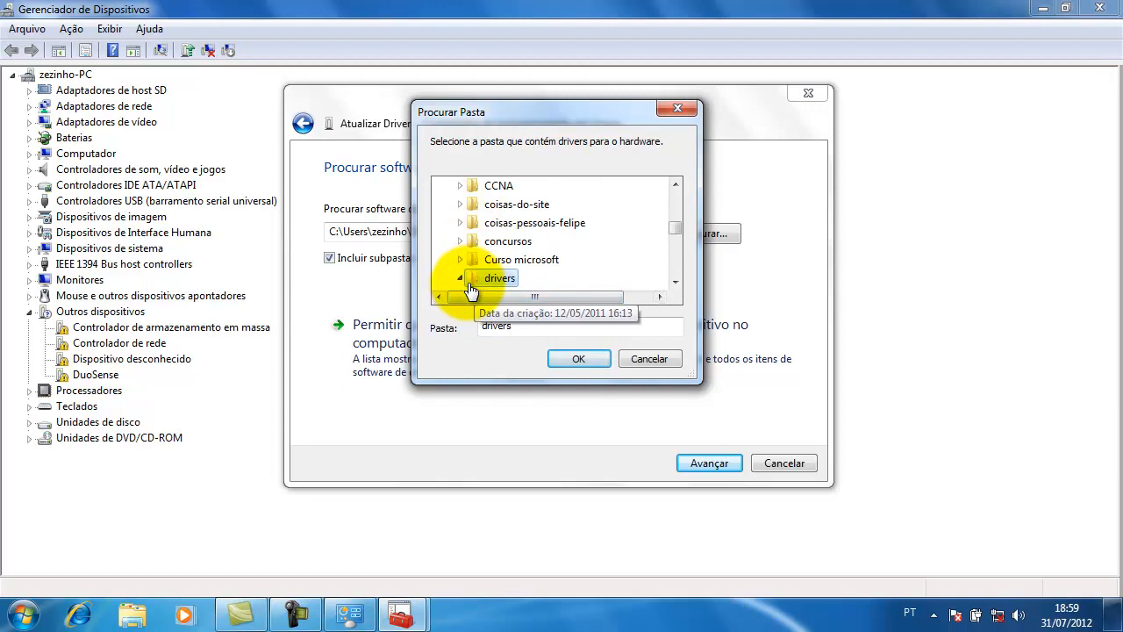
{"action": "left_click", "coordinate": [580, 355]}
Install the mass storage controller driver from D:\drivers with subfolders included, and close the update wizard.
{"action": "left_click", "coordinate": [463, 232]}
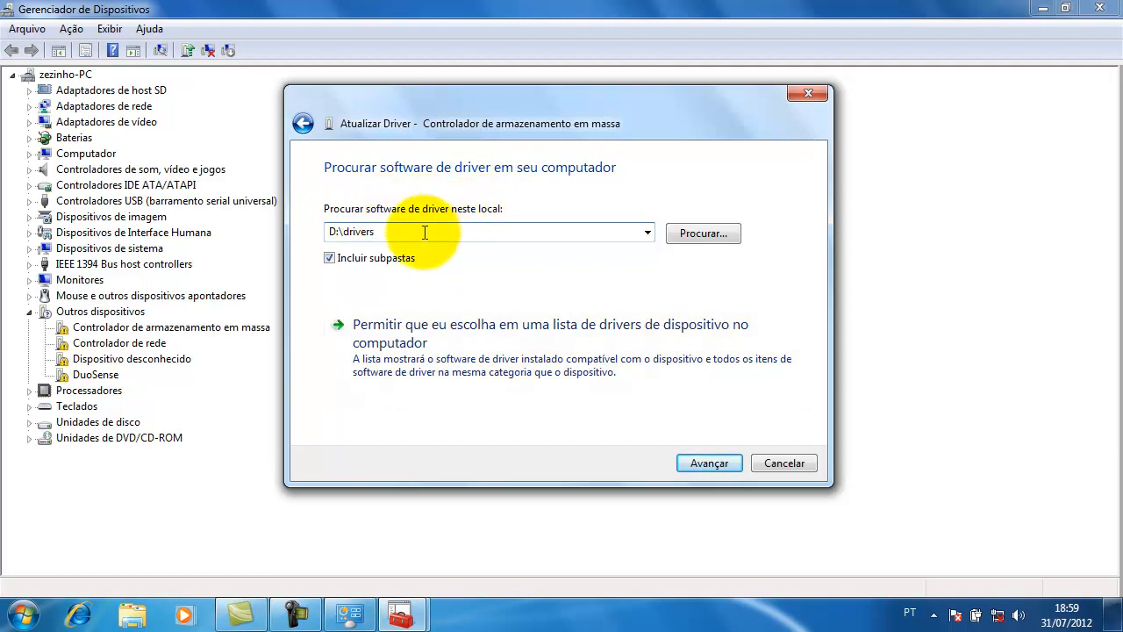
{"action": "left_click_drag", "start_coordinate": [384, 233], "coordinate": [325, 234]}
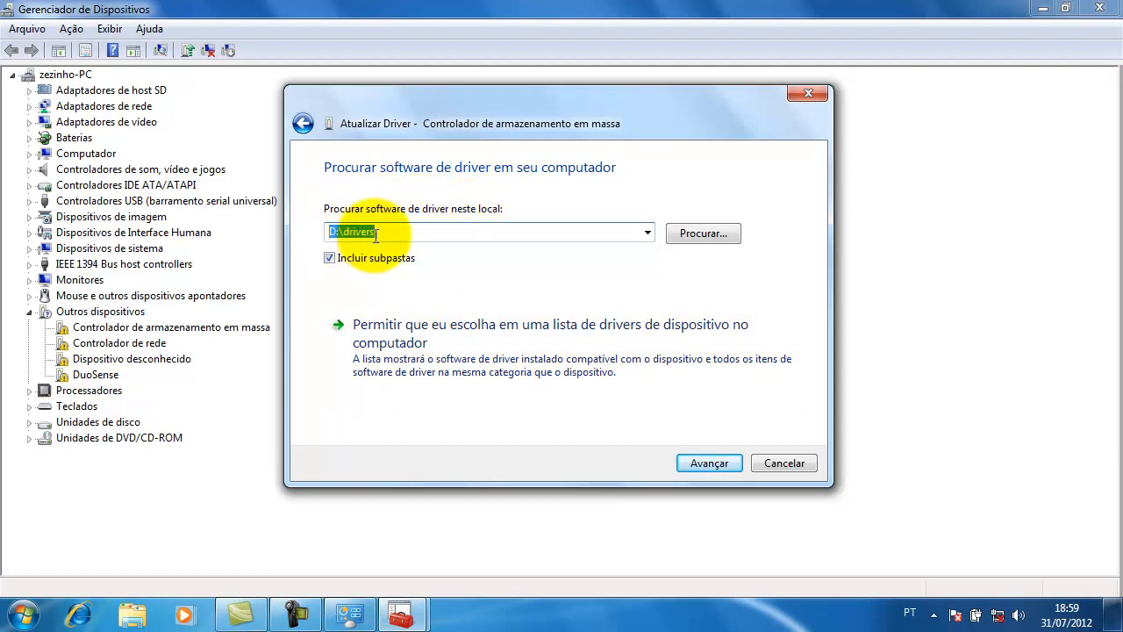
{"action": "left_click", "coordinate": [405, 235]}
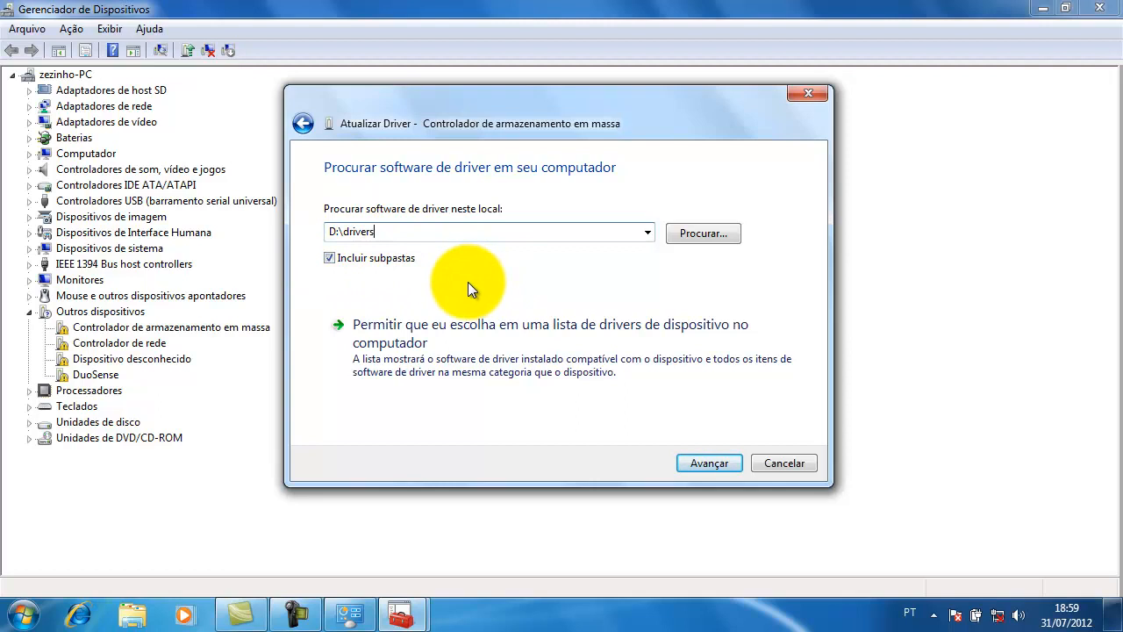
{"action": "left_click_drag", "start_coordinate": [581, 94], "coordinate": [583, 85]}
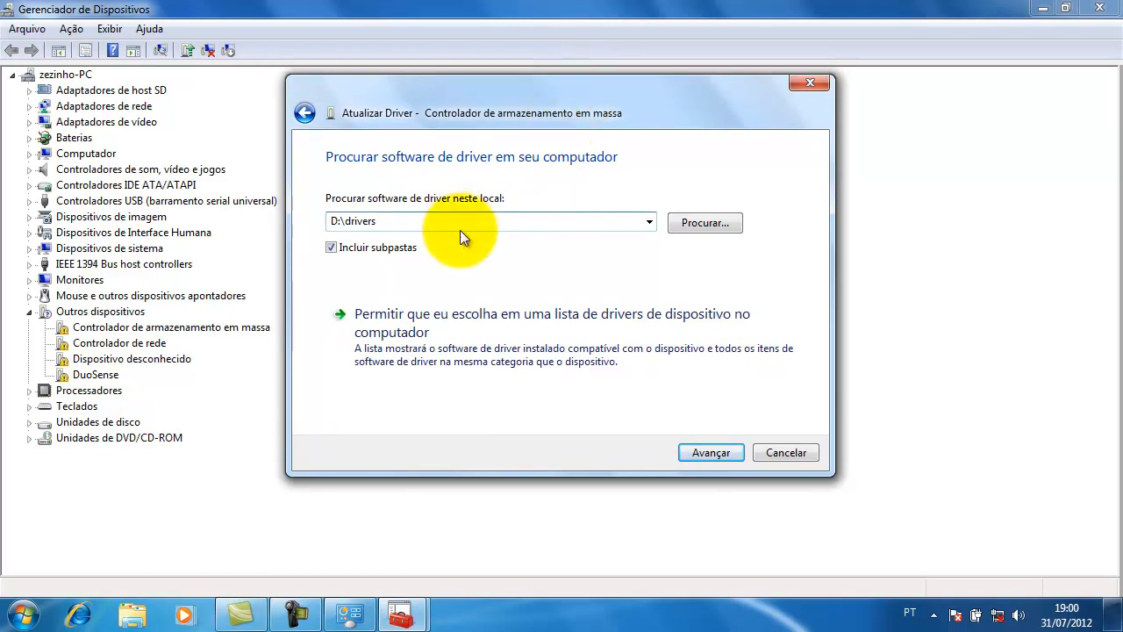
{"action": "left_click", "coordinate": [707, 451]}
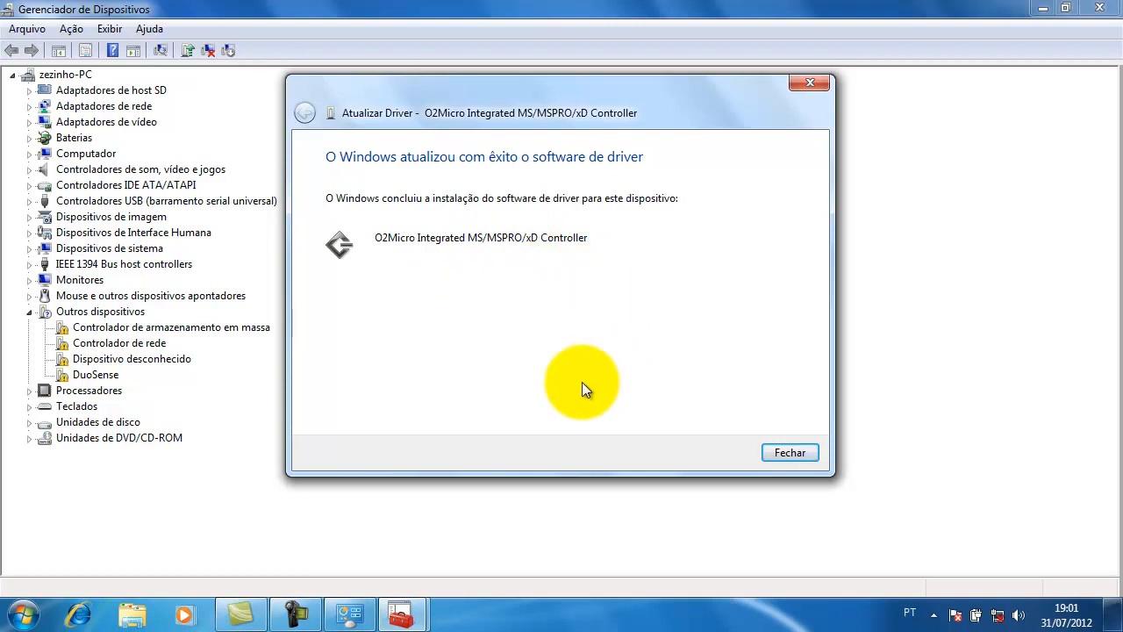
{"action": "left_click", "coordinate": [788, 453]}
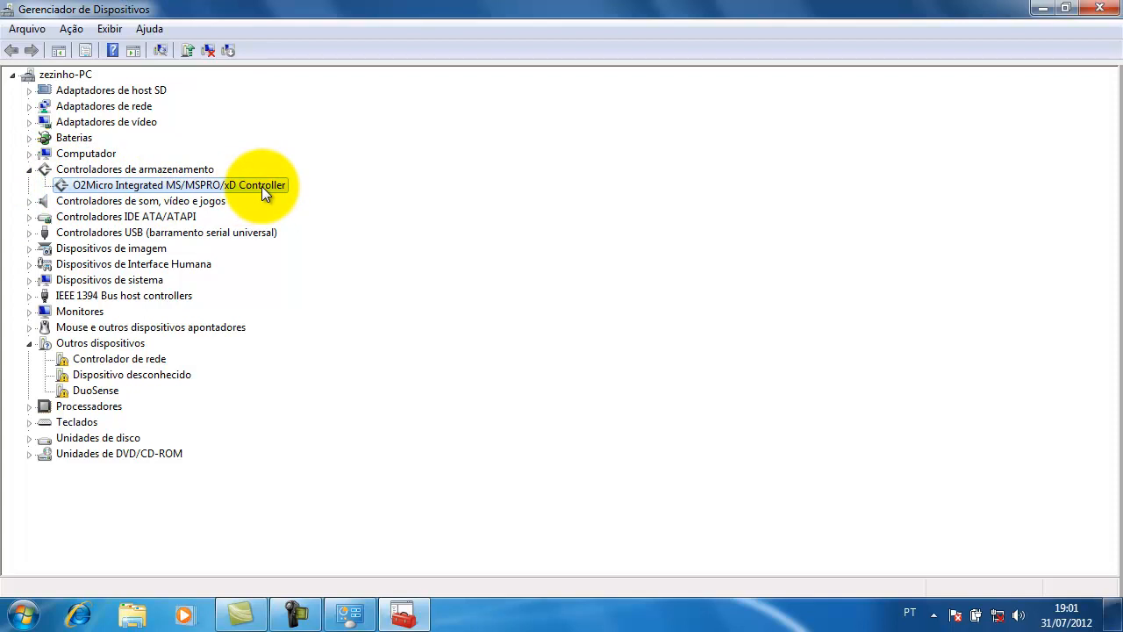
Compare the unidentified Controlador de rede with the device already installed under Adaptadores de rede.
{"action": "left_click", "coordinate": [86, 361]}
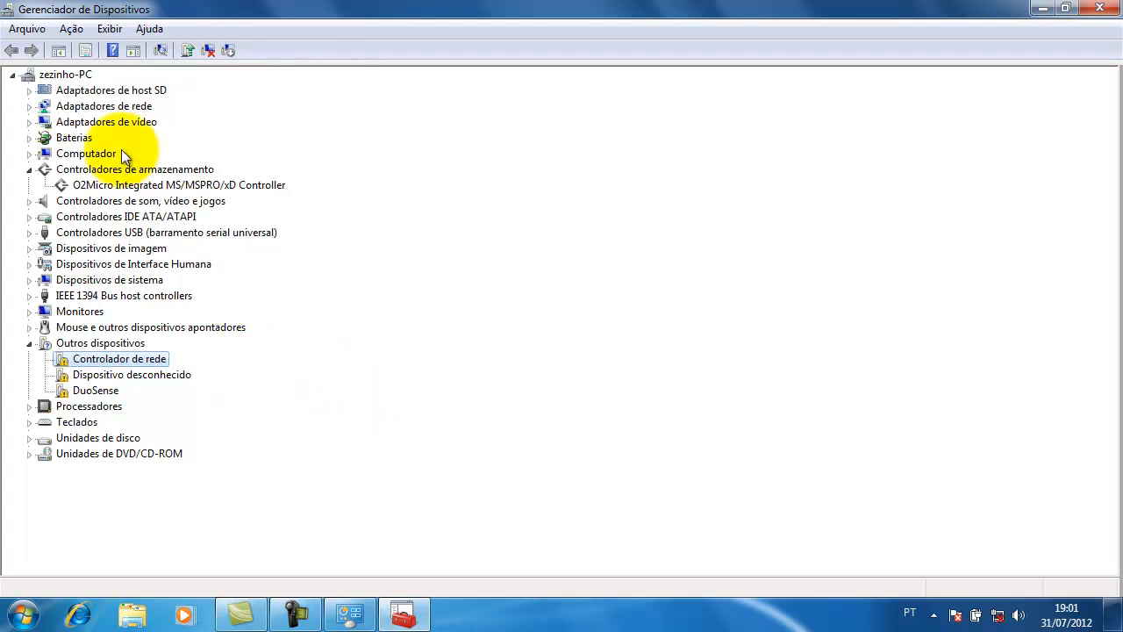
{"action": "left_click", "coordinate": [29, 107]}
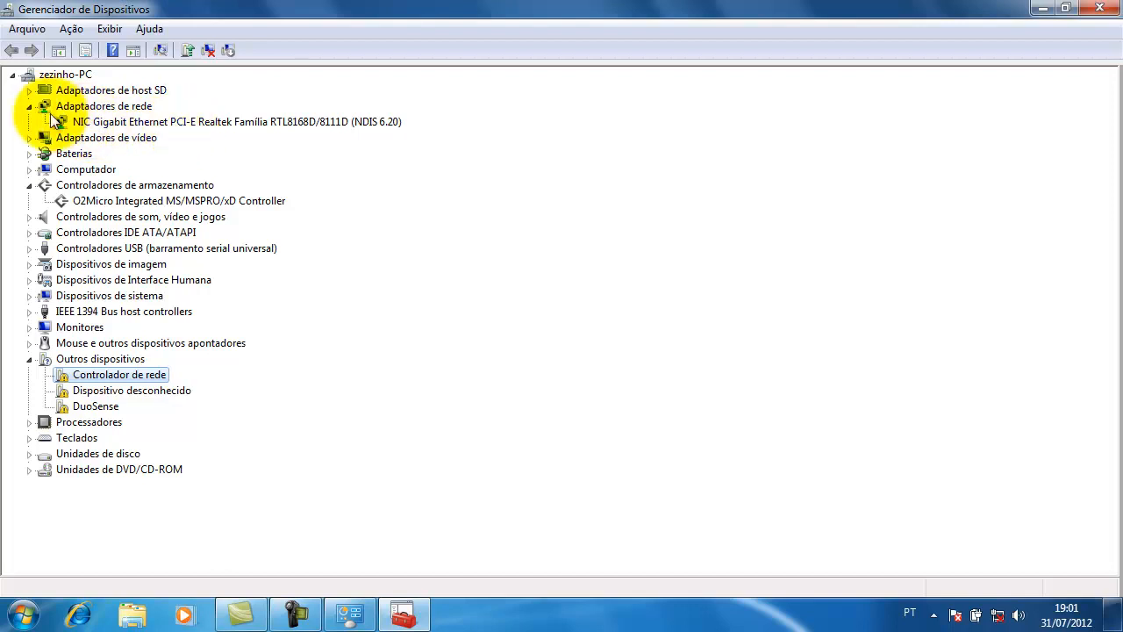
{"action": "left_click", "coordinate": [29, 106]}
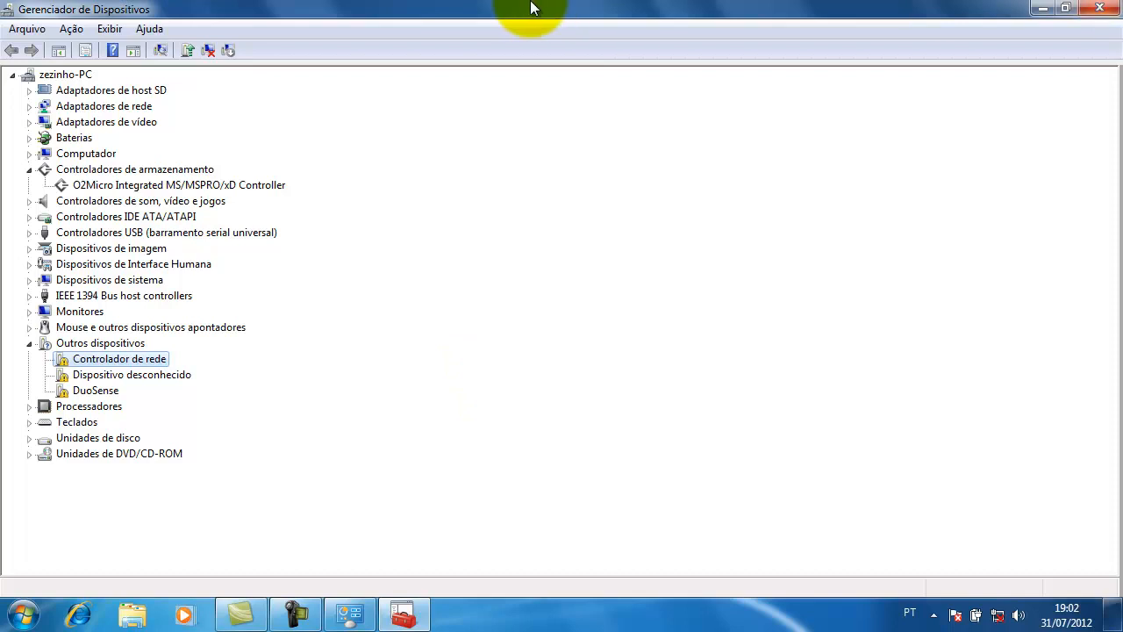
{"action": "left_click", "coordinate": [29, 106]}
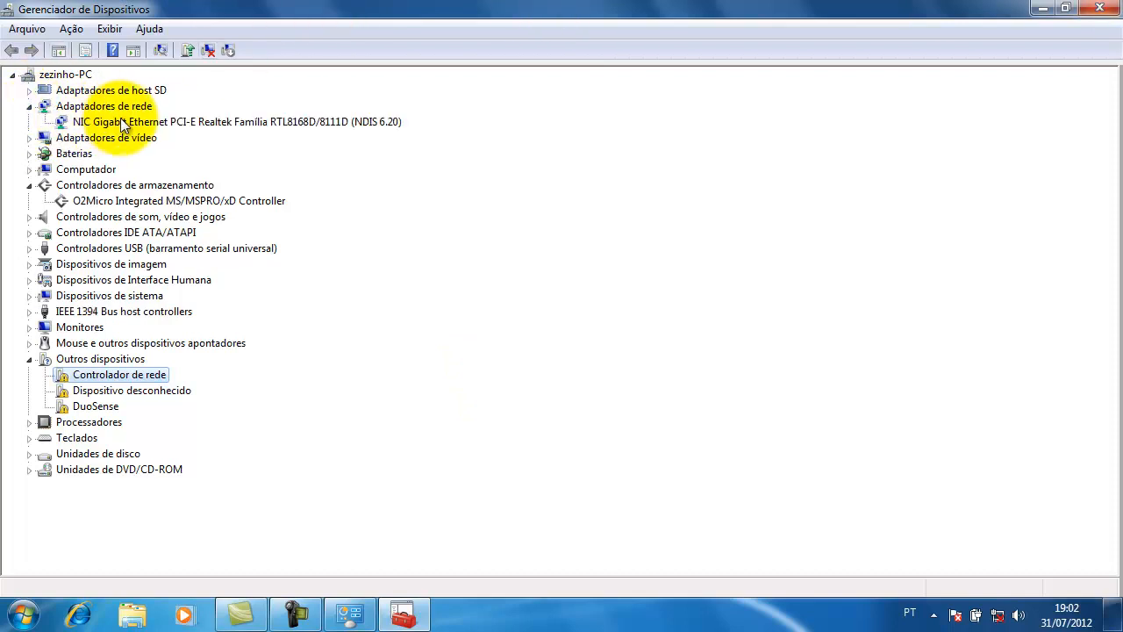
{"action": "left_click", "coordinate": [29, 107]}
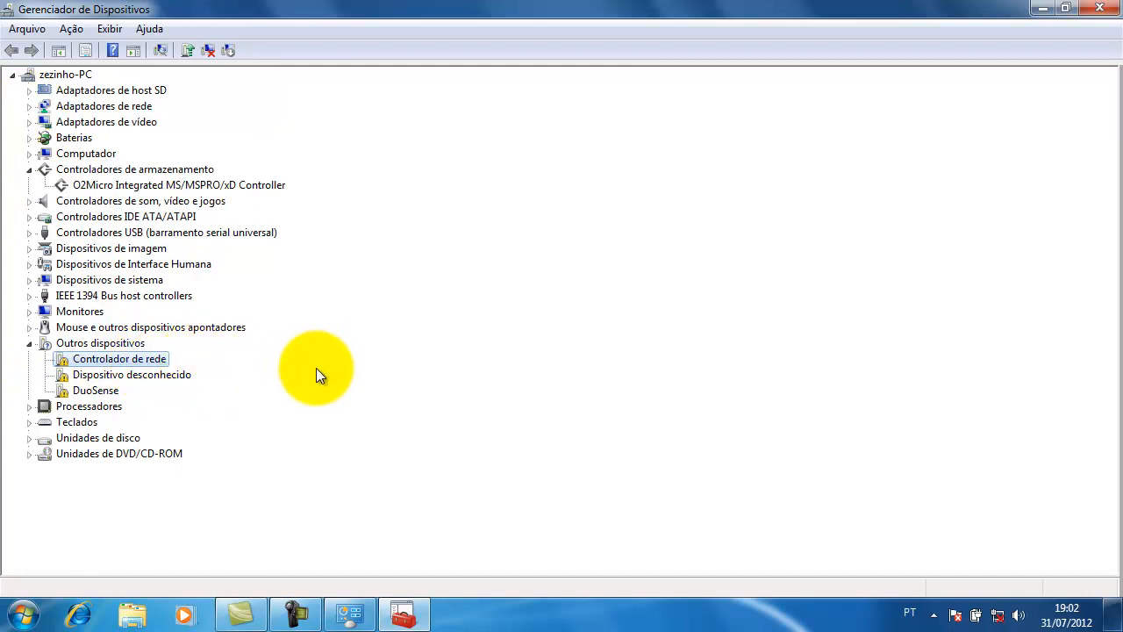
{"action": "left_click", "coordinate": [29, 106]}
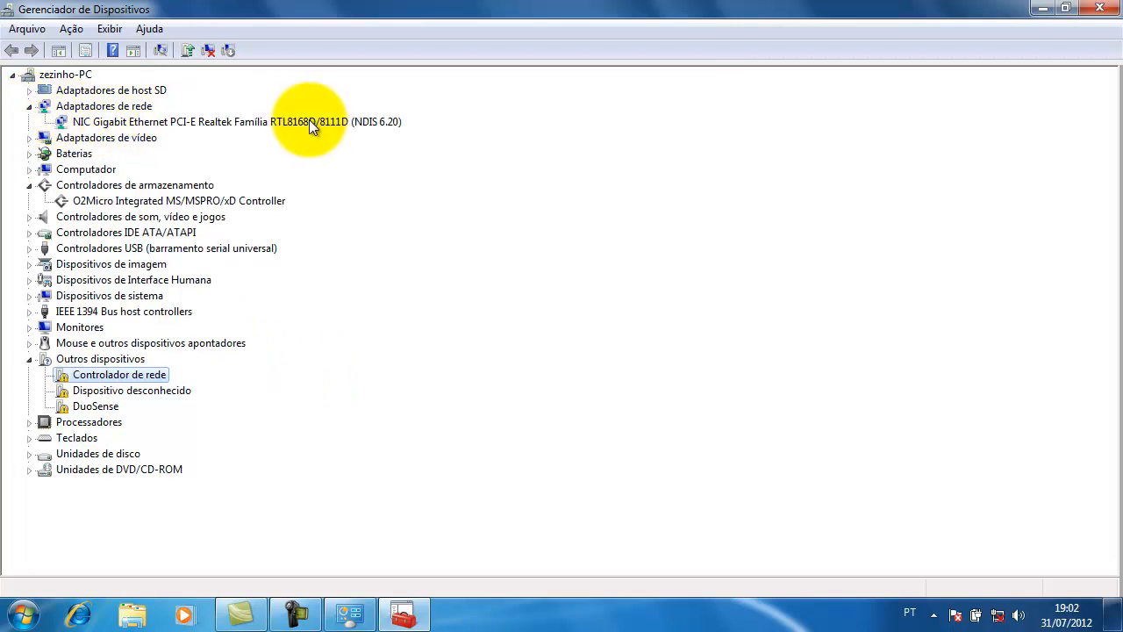
{"action": "left_click", "coordinate": [256, 120]}
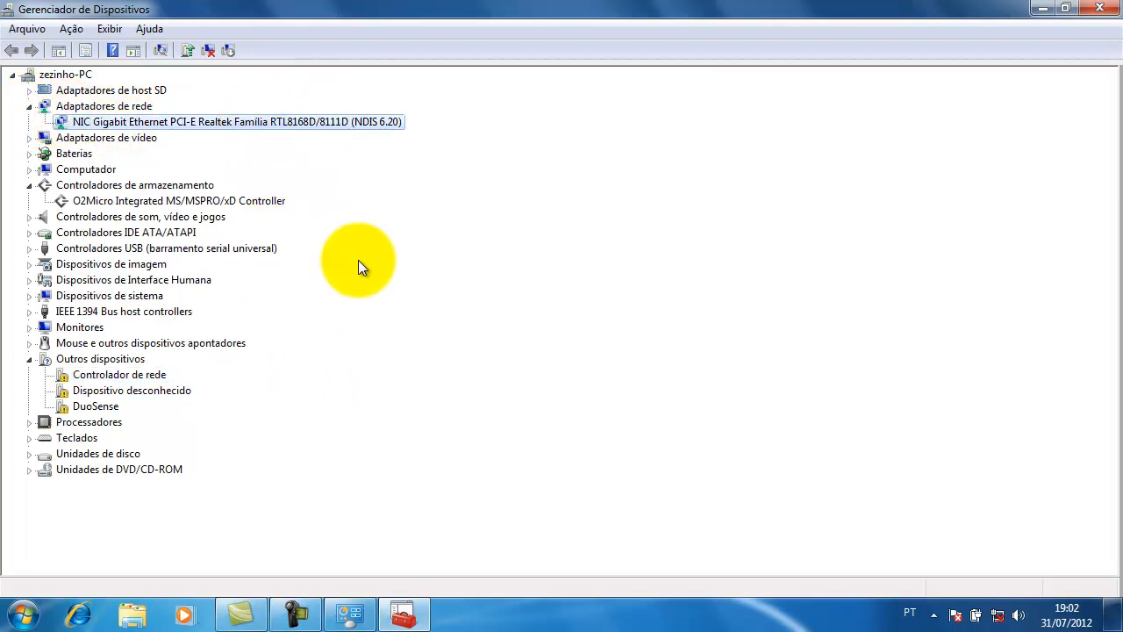
{"action": "left_click", "coordinate": [29, 106]}
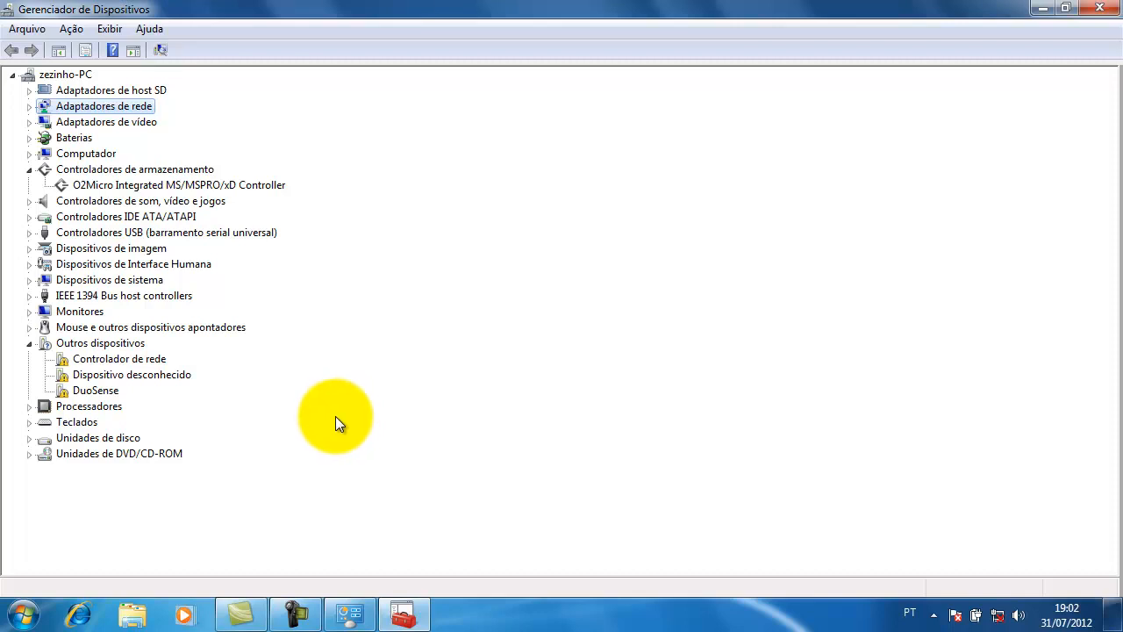
Update the Controlador de rede driver from D:\drivers on the computer, with subfolders included, and close the wizard.
{"action": "right_click", "coordinate": [152, 358]}
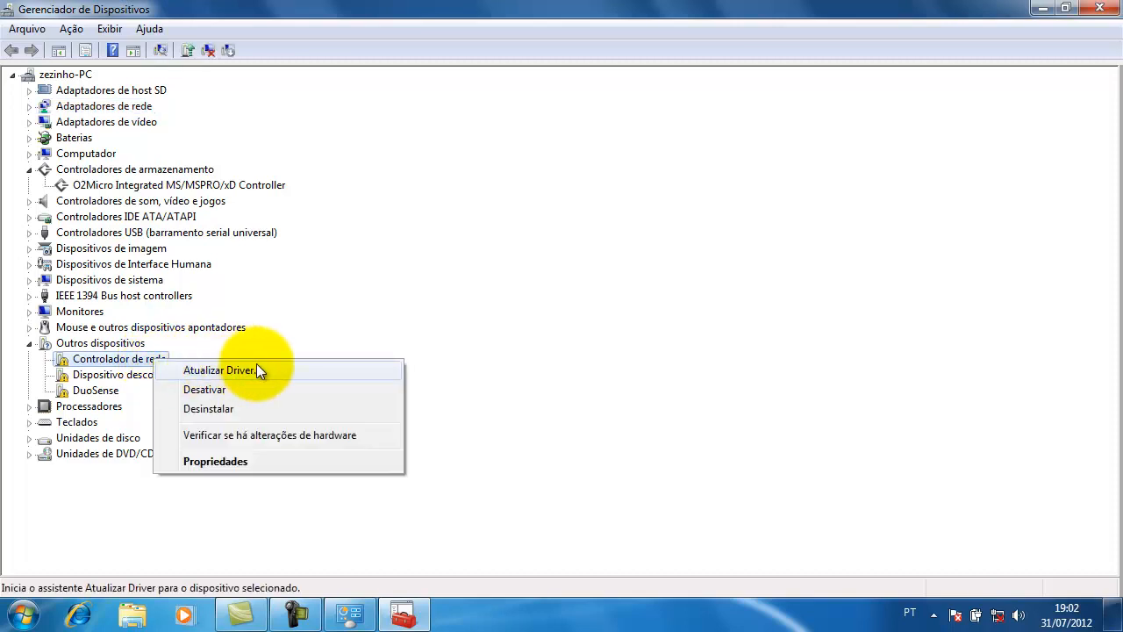
{"action": "left_click", "coordinate": [308, 369]}
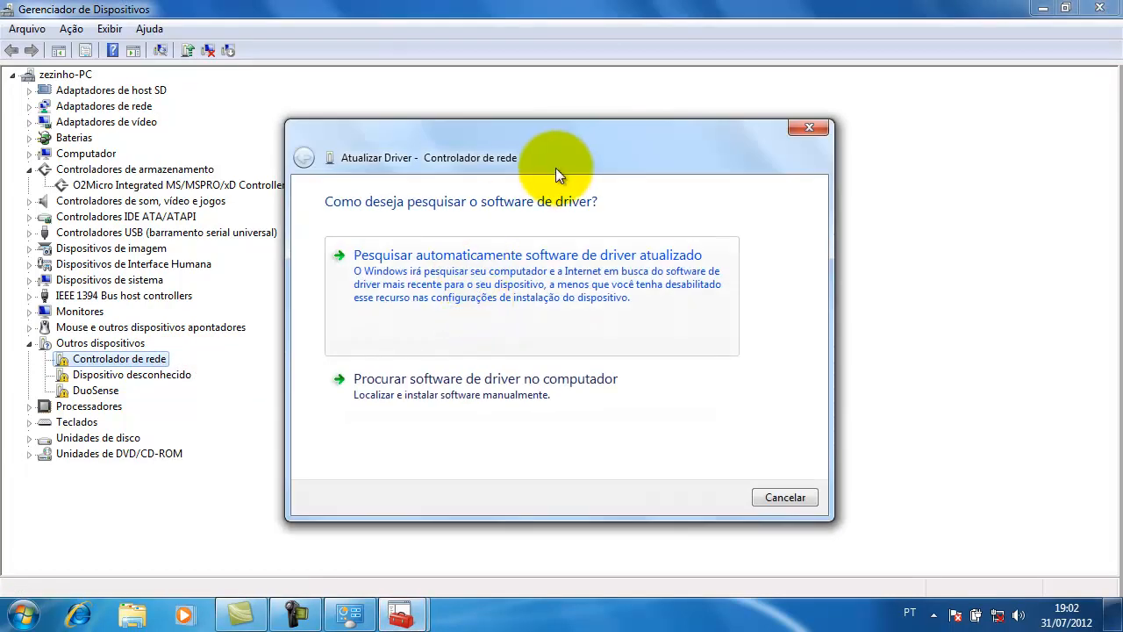
{"action": "left_click", "coordinate": [469, 383]}
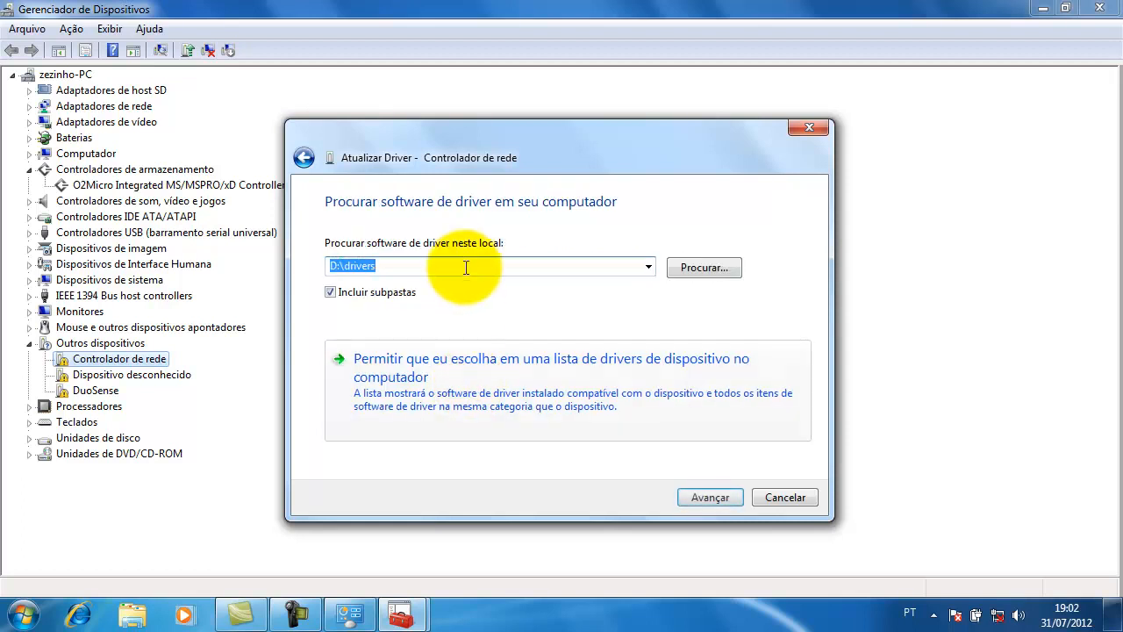
{"action": "left_click", "coordinate": [375, 266]}
{"action": "left_click_drag", "start_coordinate": [383, 265], "coordinate": [326, 265]}
{"action": "left_click", "coordinate": [388, 265]}
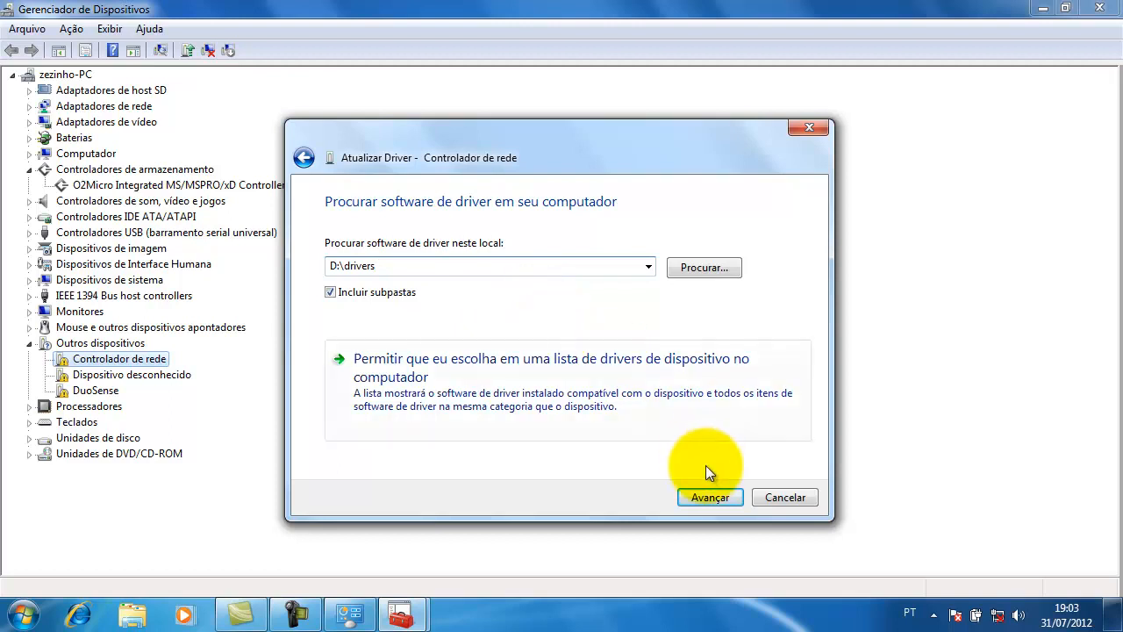
{"action": "left_click", "coordinate": [706, 496]}
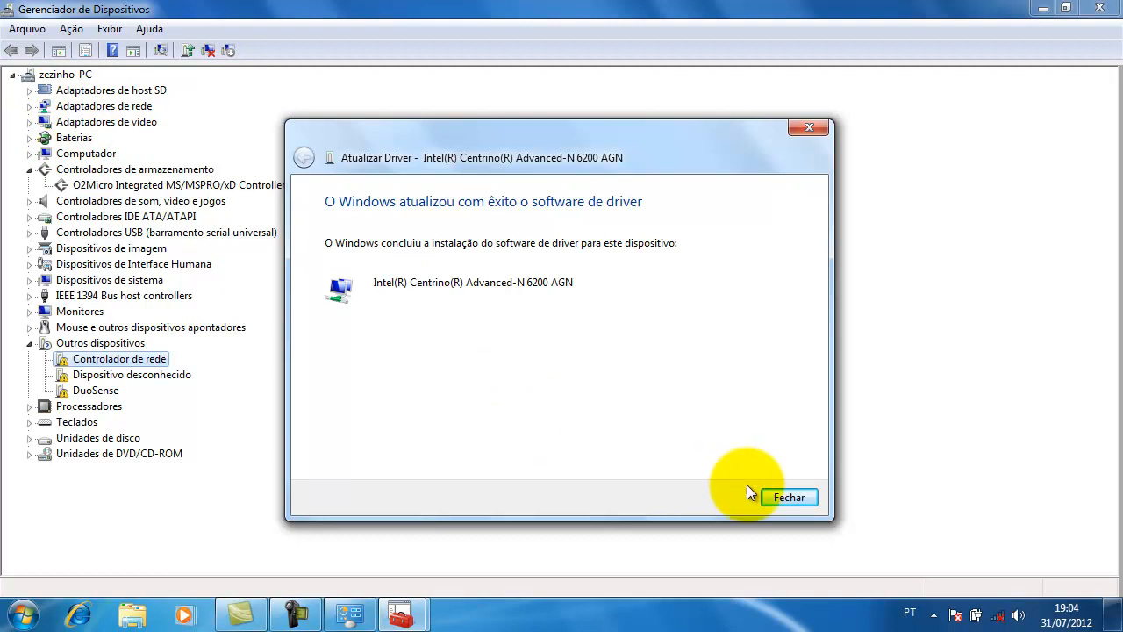
{"action": "left_click", "coordinate": [770, 498]}
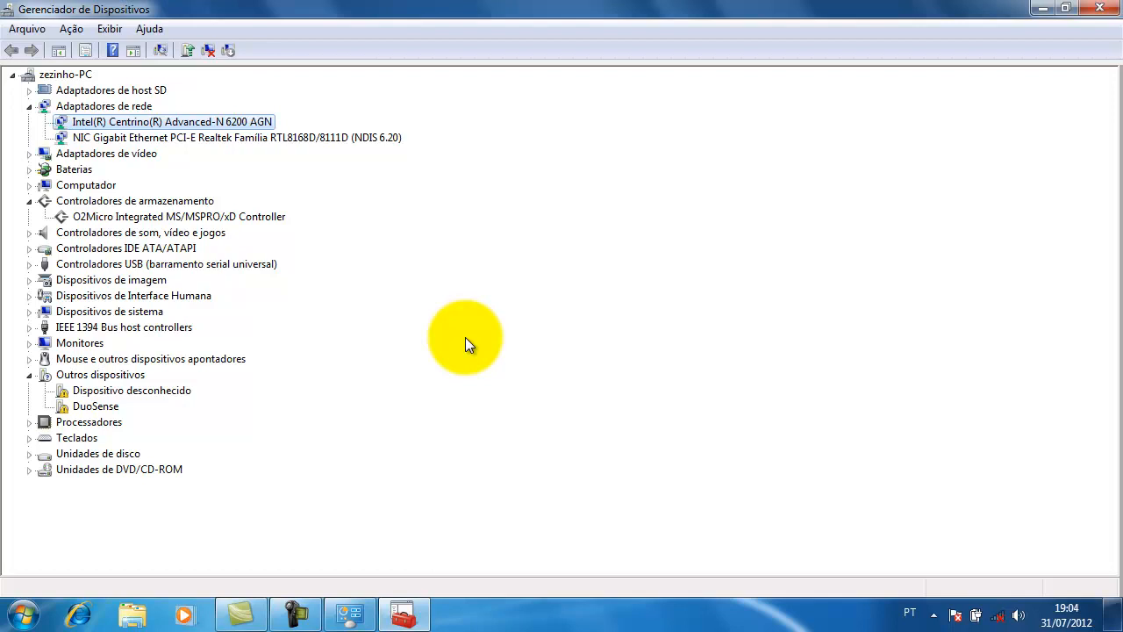
Update the driver of Dispositivo desconhecido from D:\drivers on the computer, with subfolders included, and close the wizard.
{"action": "left_click", "coordinate": [135, 392]}
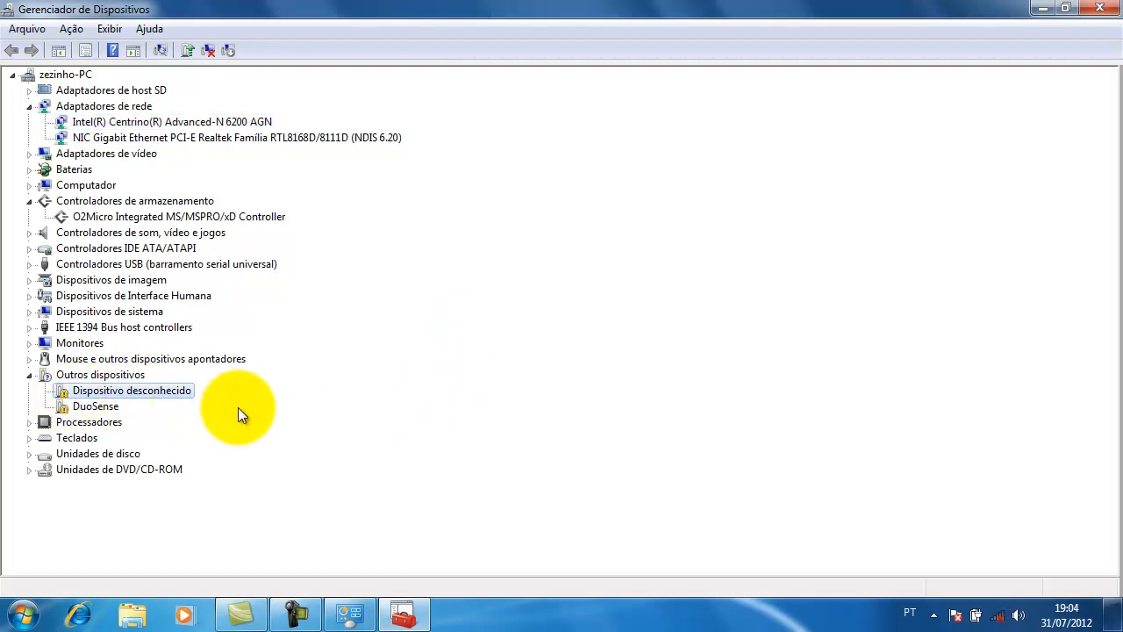
{"action": "right_click", "coordinate": [181, 390]}
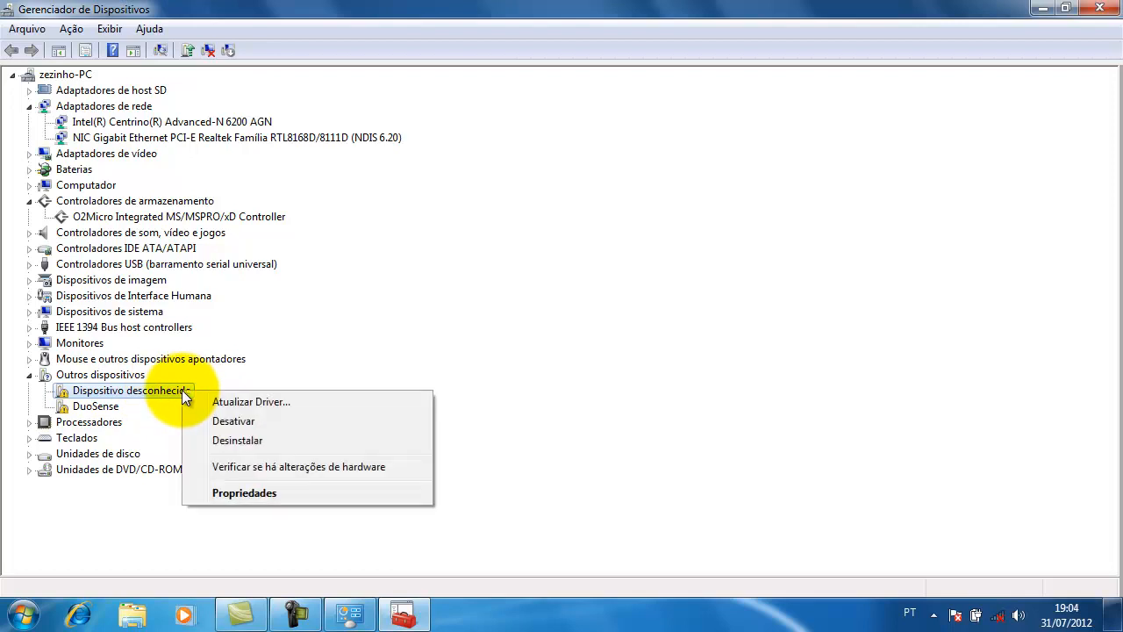
{"action": "left_click", "coordinate": [342, 405]}
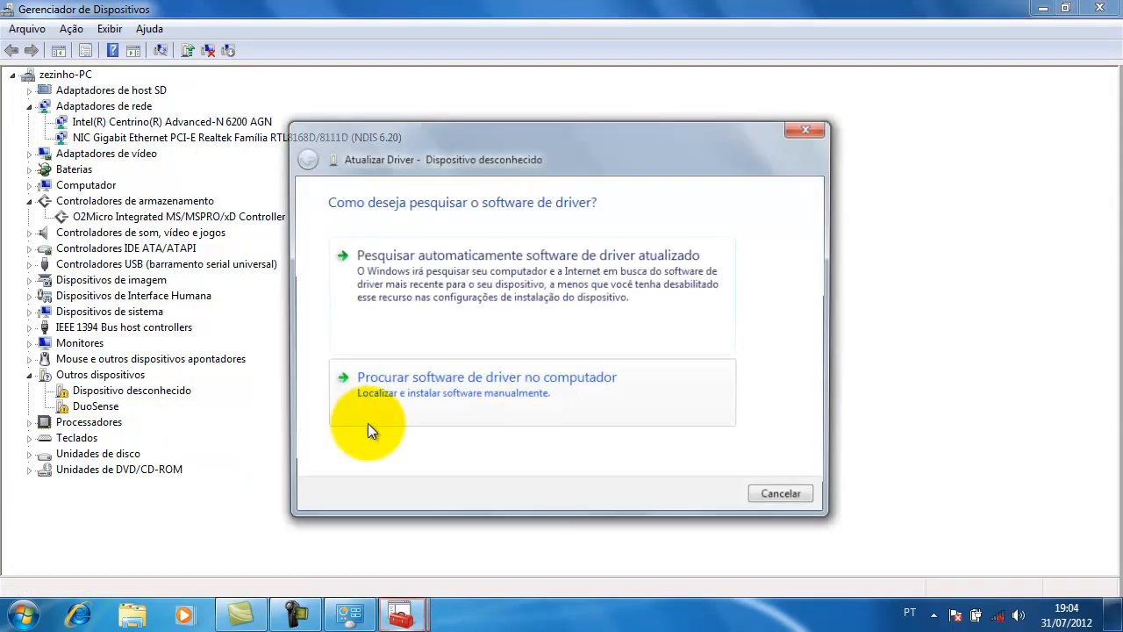
{"action": "left_click_drag", "start_coordinate": [409, 157], "coordinate": [410, 112]}
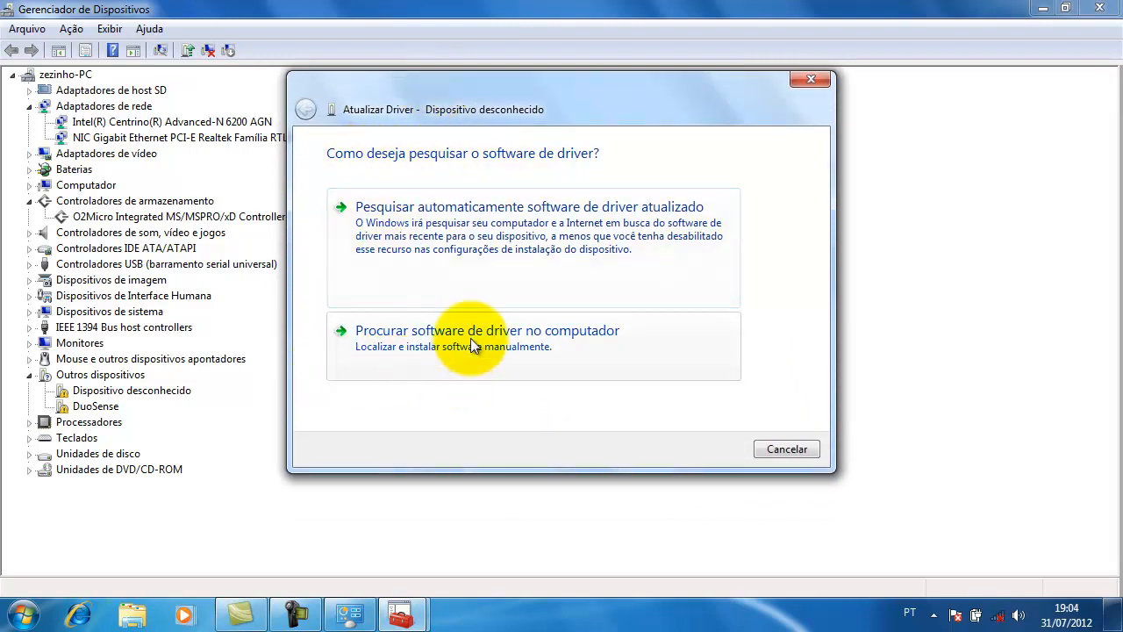
{"action": "left_click", "coordinate": [533, 342]}
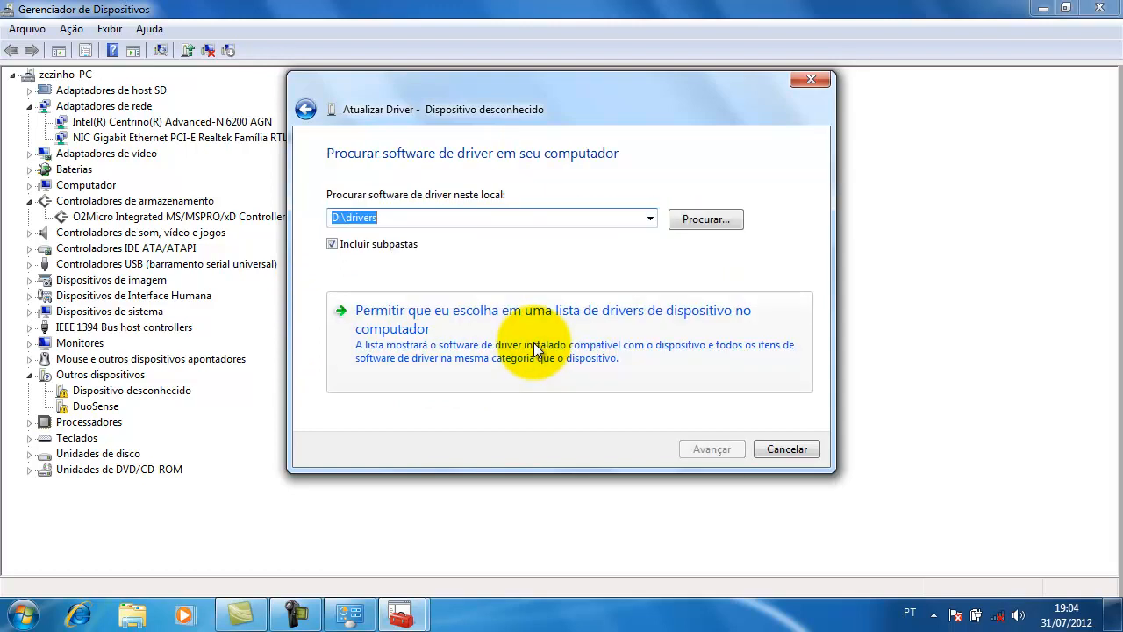
{"action": "left_click_drag", "start_coordinate": [419, 219], "coordinate": [324, 220]}
{"action": "left_click", "coordinate": [394, 220]}
{"action": "left_click_drag", "start_coordinate": [393, 220], "coordinate": [321, 219]}
{"action": "left_click", "coordinate": [408, 220]}
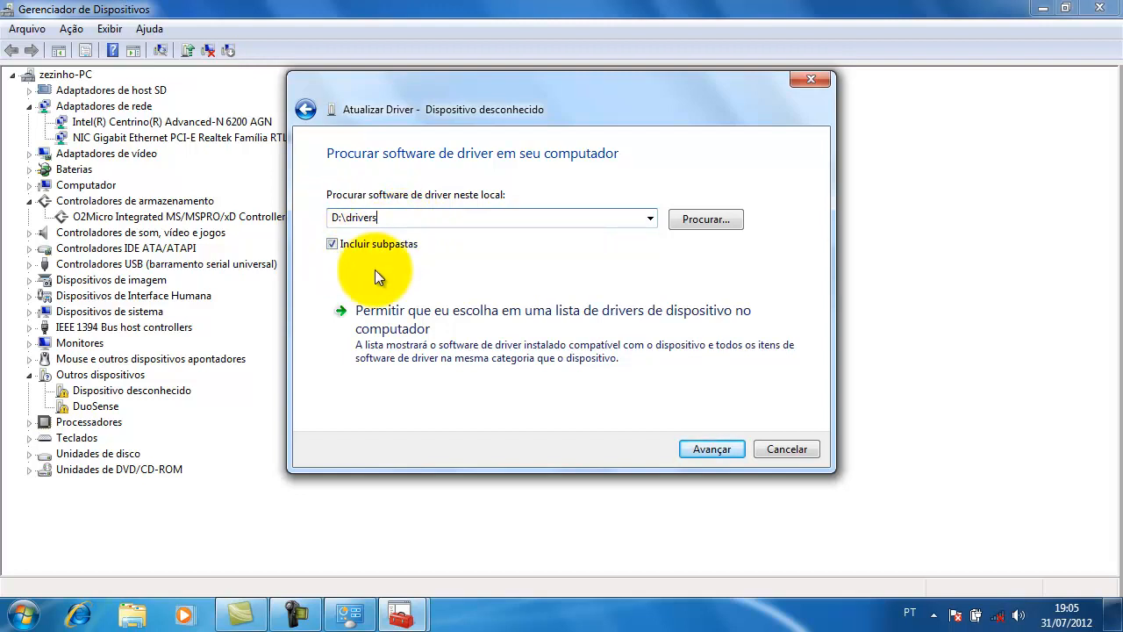
{"action": "left_click", "coordinate": [688, 451]}
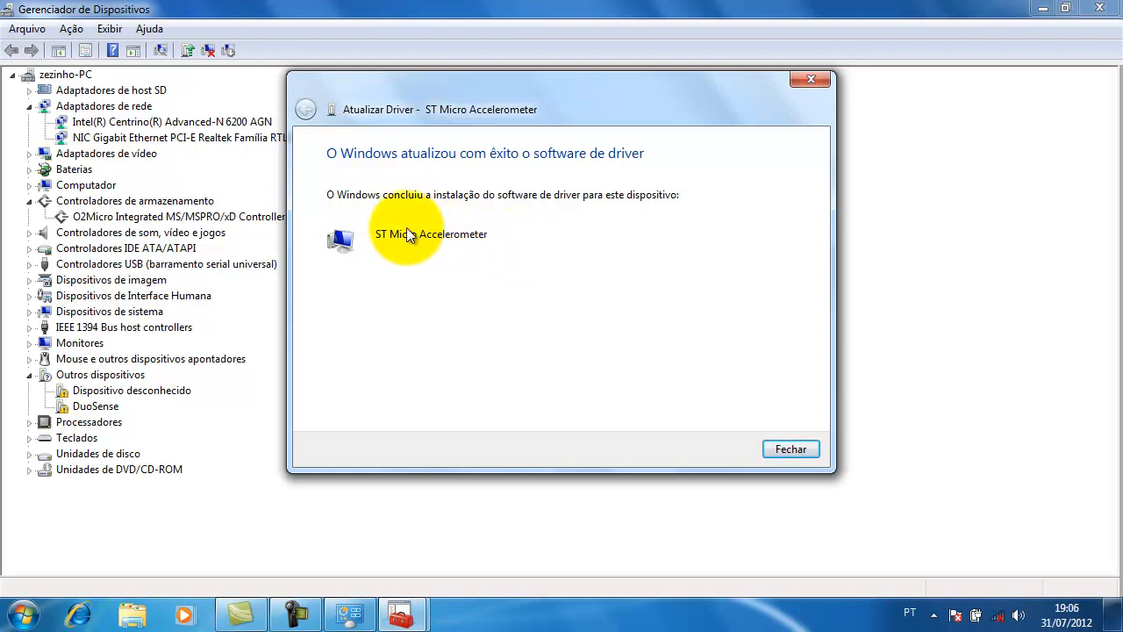
{"action": "left_click", "coordinate": [789, 449]}
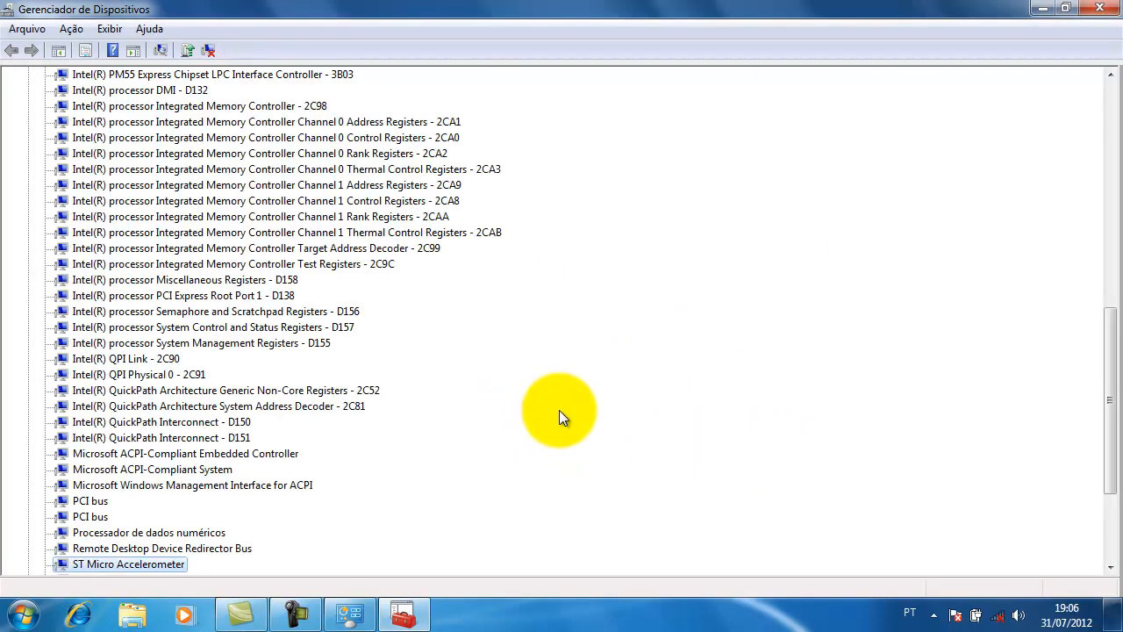
Check the ST Micro Accelerometer entry among the system devices, then collapse Dispositivos de sistema.
{"action": "scroll", "coordinate": [558, 412], "scroll_direction": "down", "scroll_amount": 3}
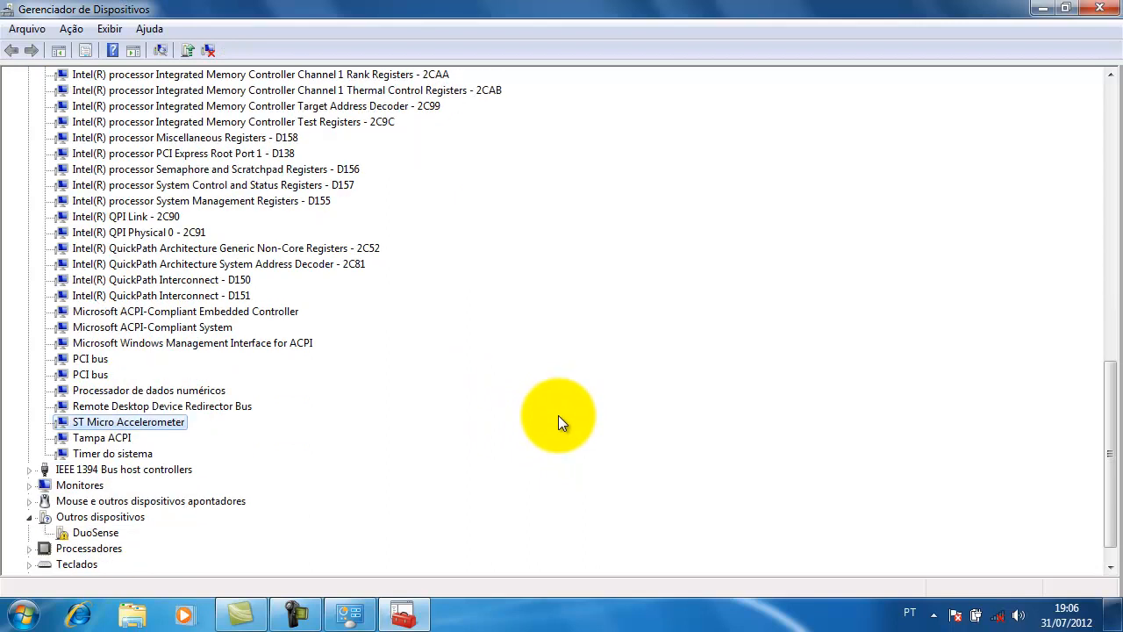
{"action": "scroll", "coordinate": [421, 406], "scroll_direction": "down", "scroll_amount": 1}
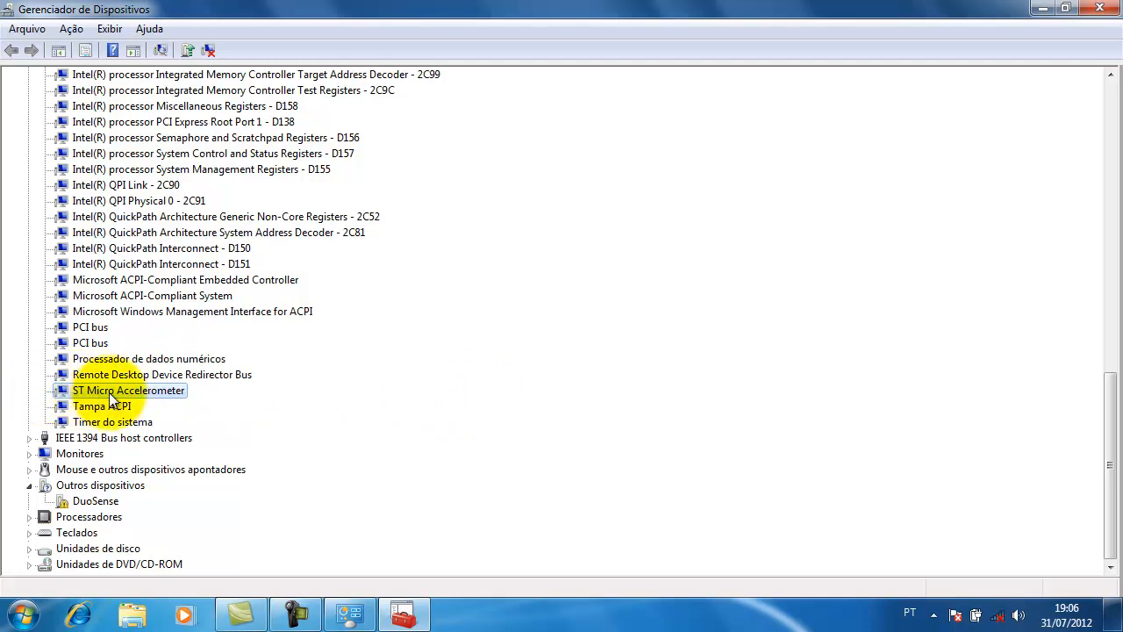
{"action": "scroll", "coordinate": [149, 392], "scroll_direction": "up", "scroll_amount": 17}
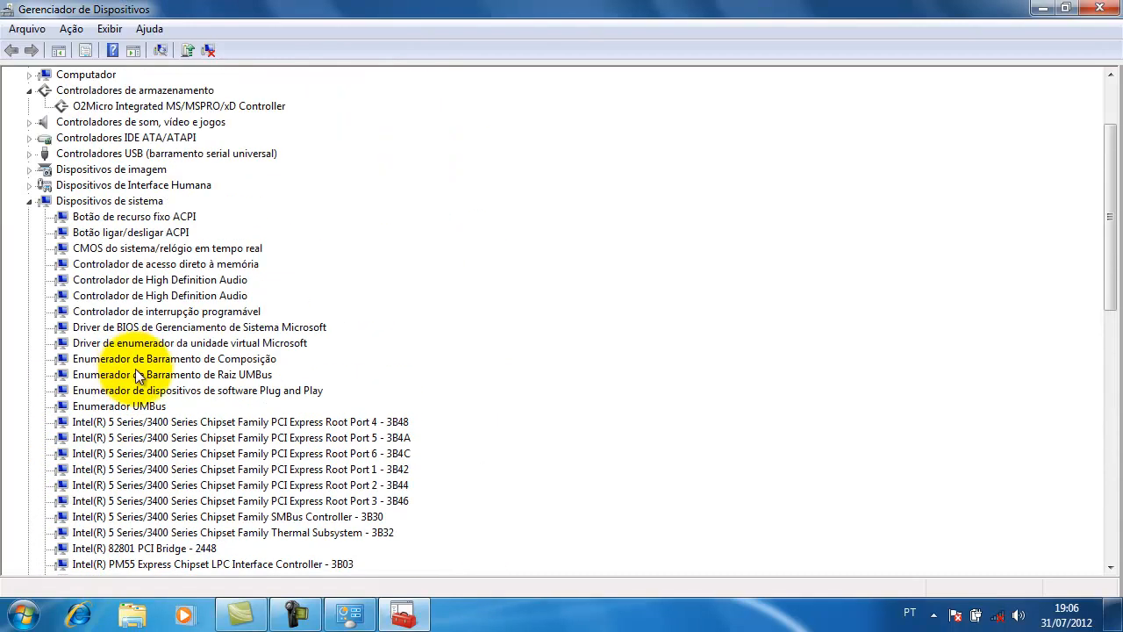
{"action": "left_click", "coordinate": [30, 202]}
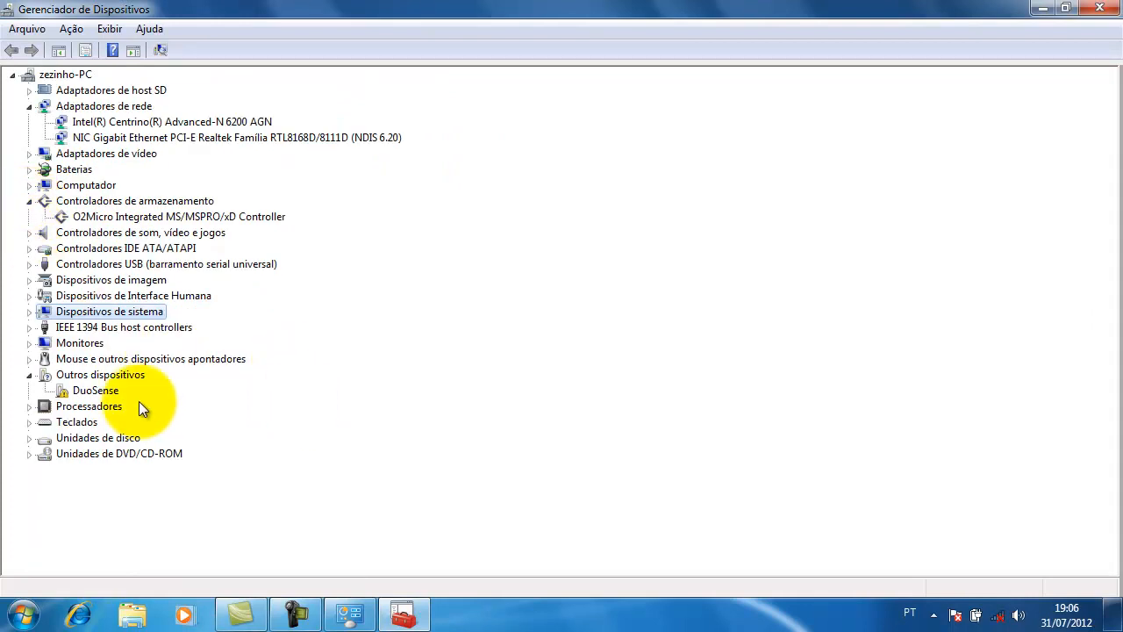
Try to install the DuoSense driver from D:\drivers on the computer and close the update wizard.
{"action": "left_click", "coordinate": [76, 391]}
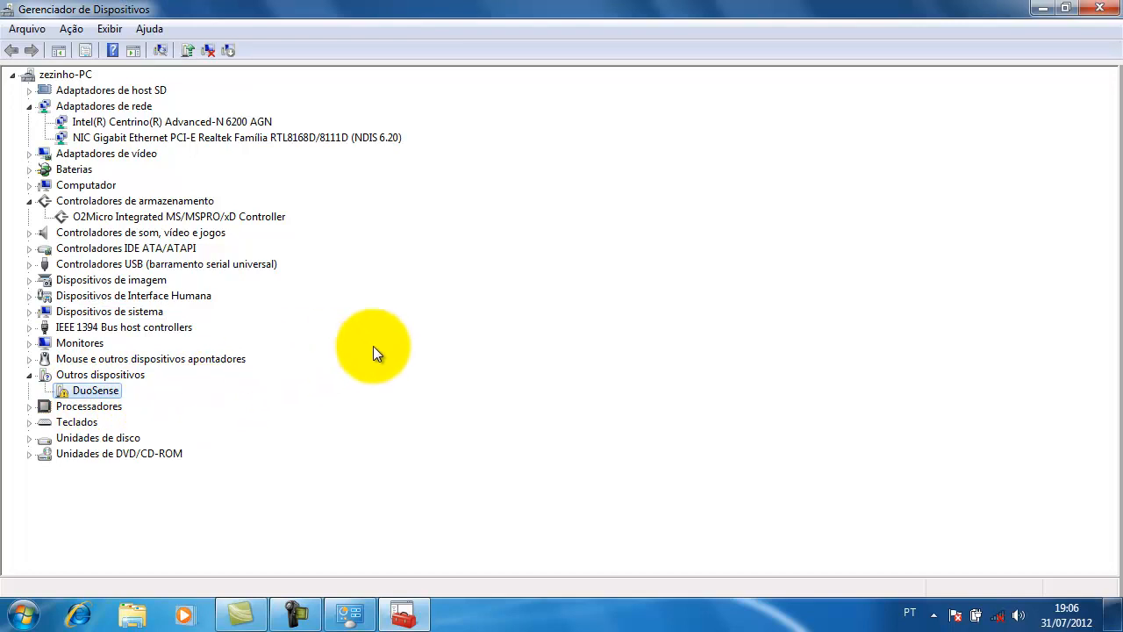
{"action": "right_click", "coordinate": [104, 394]}
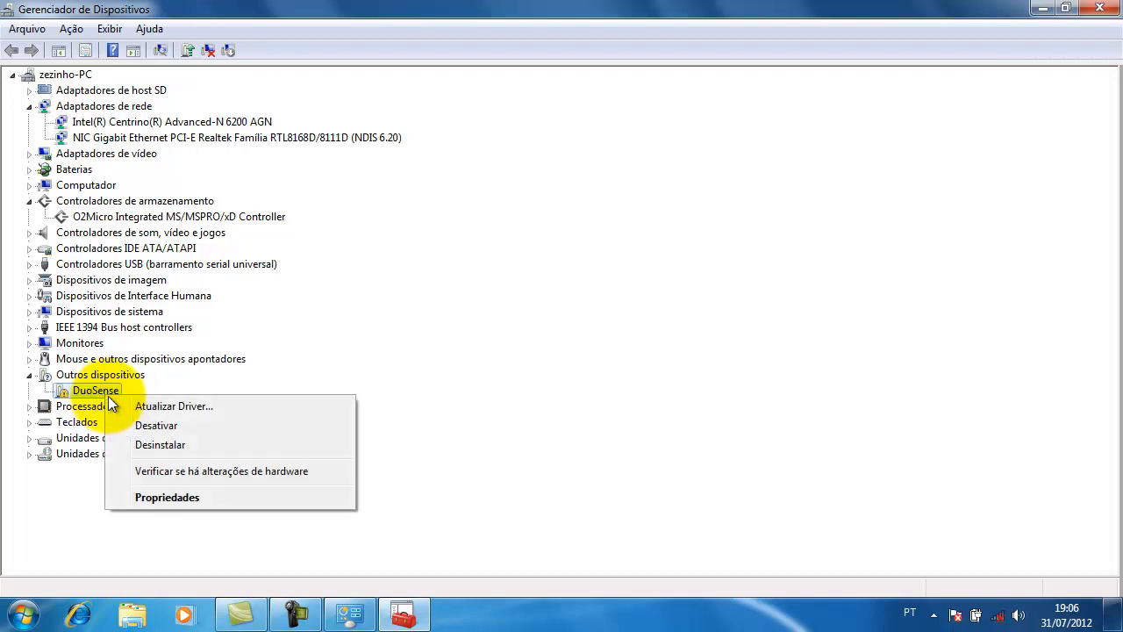
{"action": "left_click", "coordinate": [219, 406]}
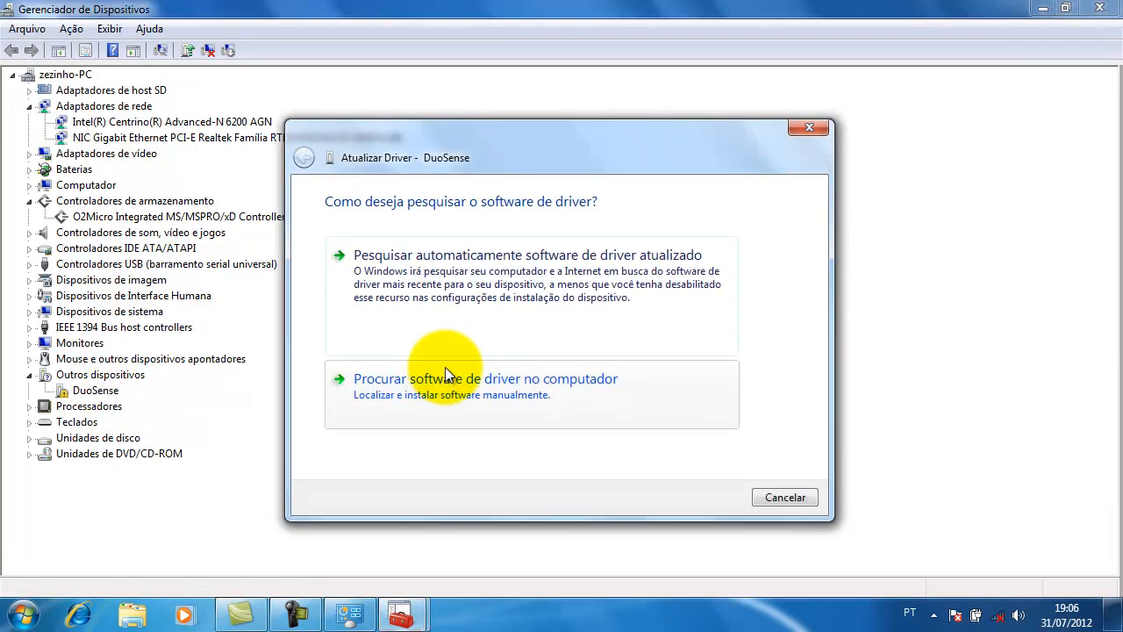
{"action": "left_click", "coordinate": [551, 386]}
{"action": "left_click", "coordinate": [388, 266]}
{"action": "left_click", "coordinate": [714, 497]}
{"action": "left_click_drag", "start_coordinate": [518, 130], "coordinate": [520, 110]}
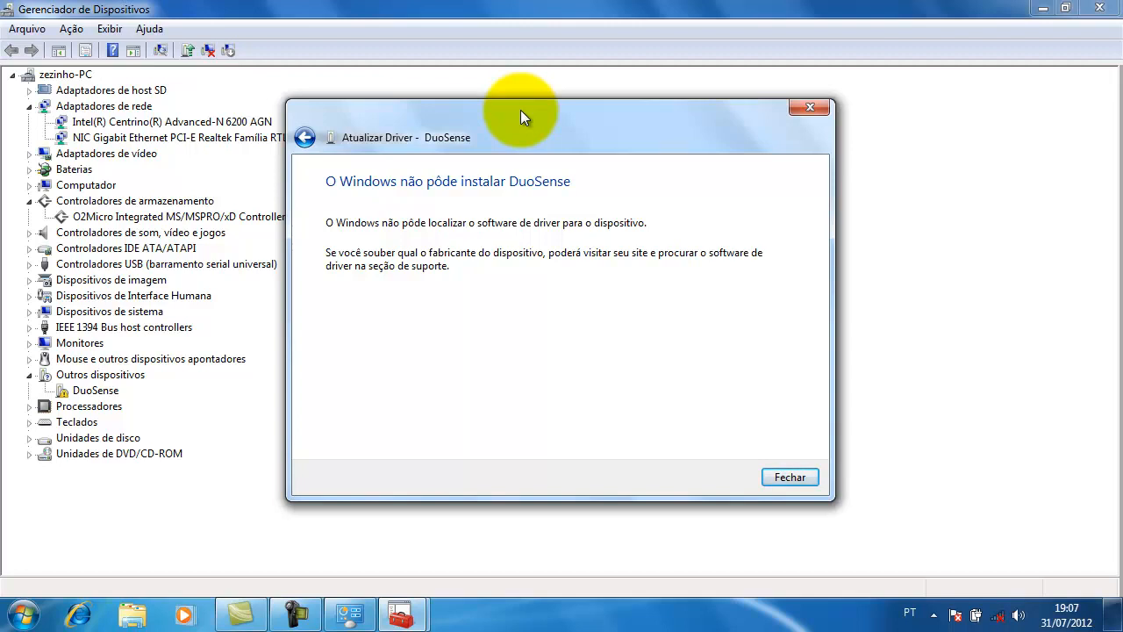
{"action": "left_click_drag", "start_coordinate": [527, 110], "coordinate": [521, 116]}
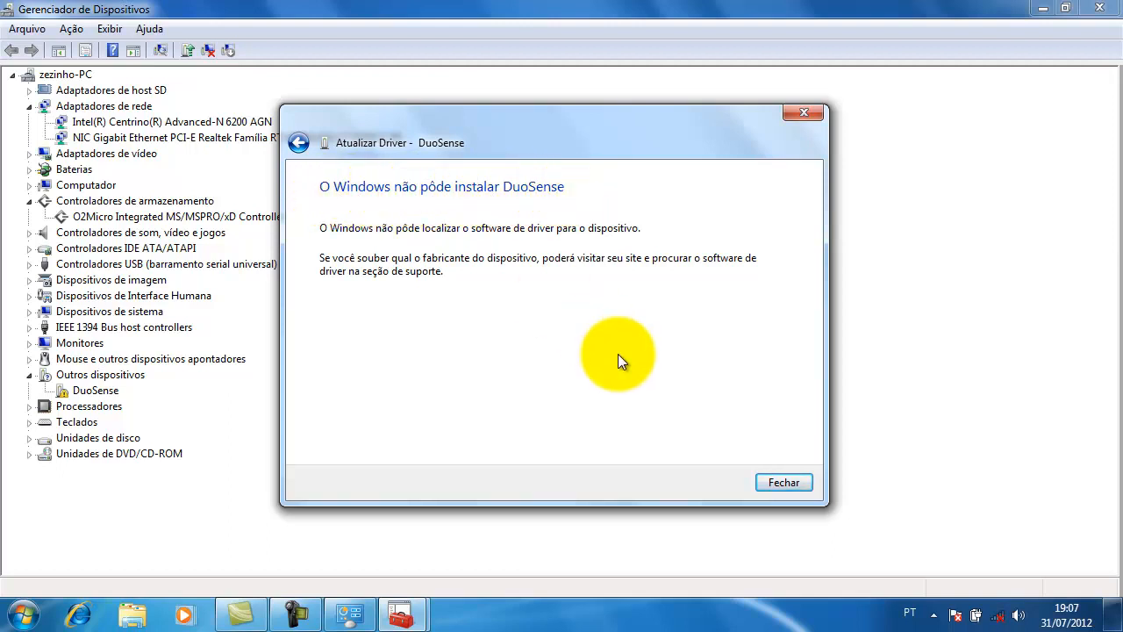
{"action": "left_click", "coordinate": [783, 483]}
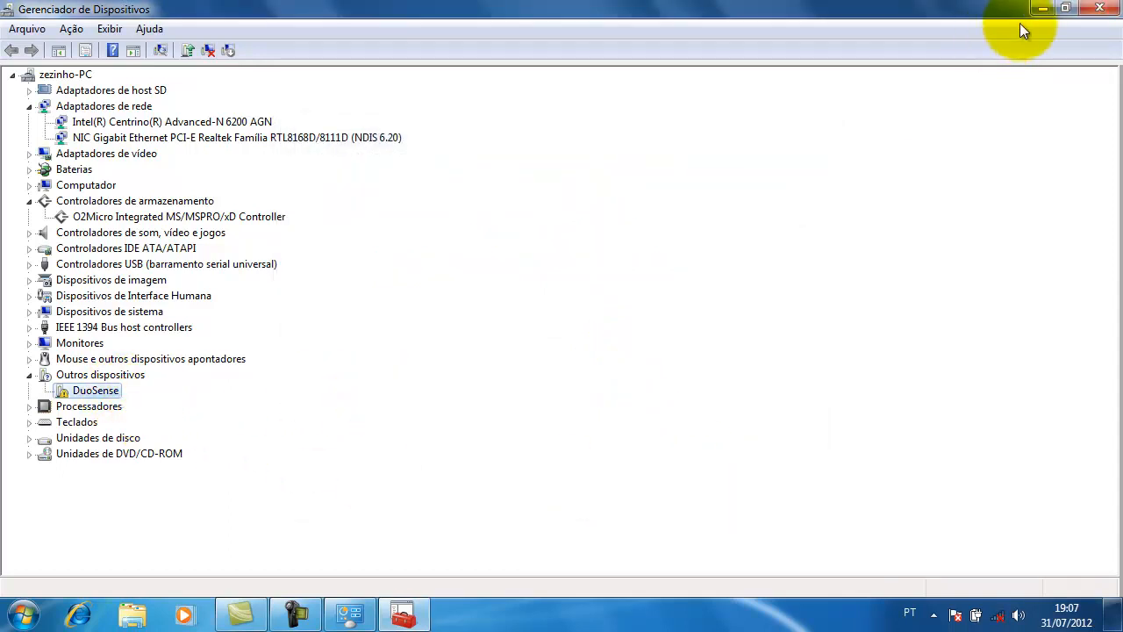
Minimize the device manager and open the drivers-DELL folder inside drivers on the backup (D:) drive in Windows Explorer.
{"action": "left_click", "coordinate": [1043, 9]}
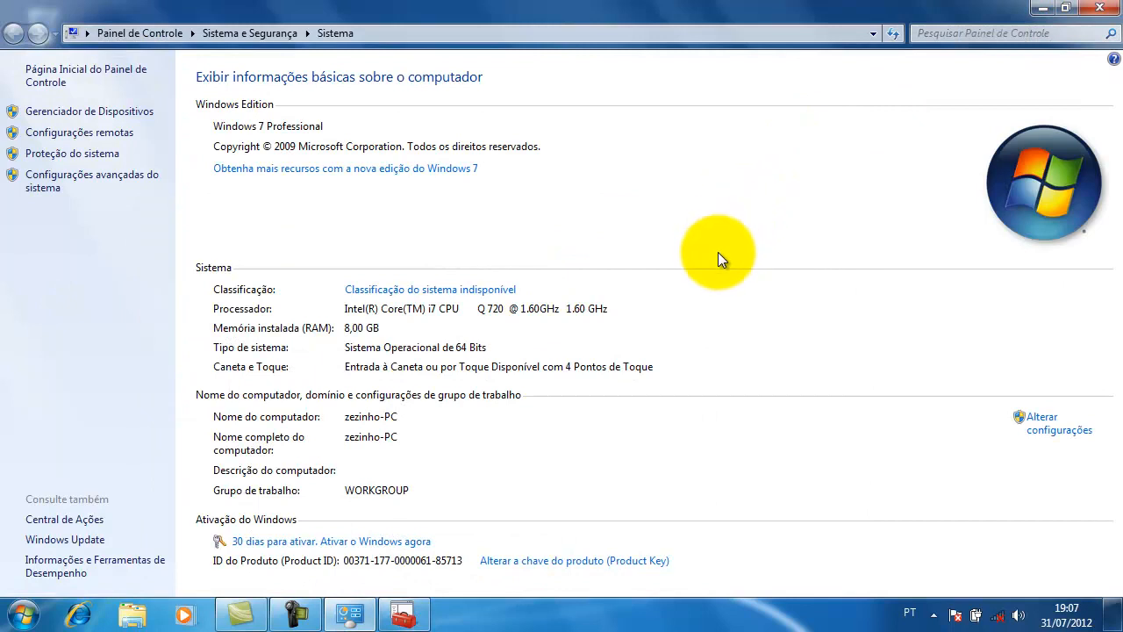
{"action": "left_click", "coordinate": [136, 617]}
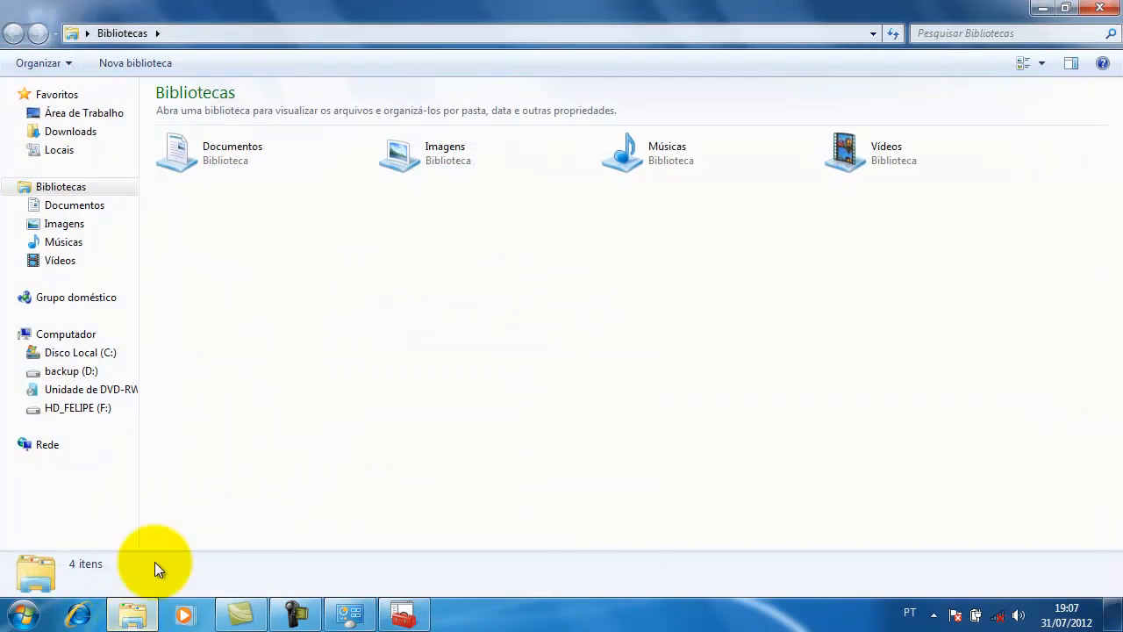
{"action": "left_click", "coordinate": [88, 334]}
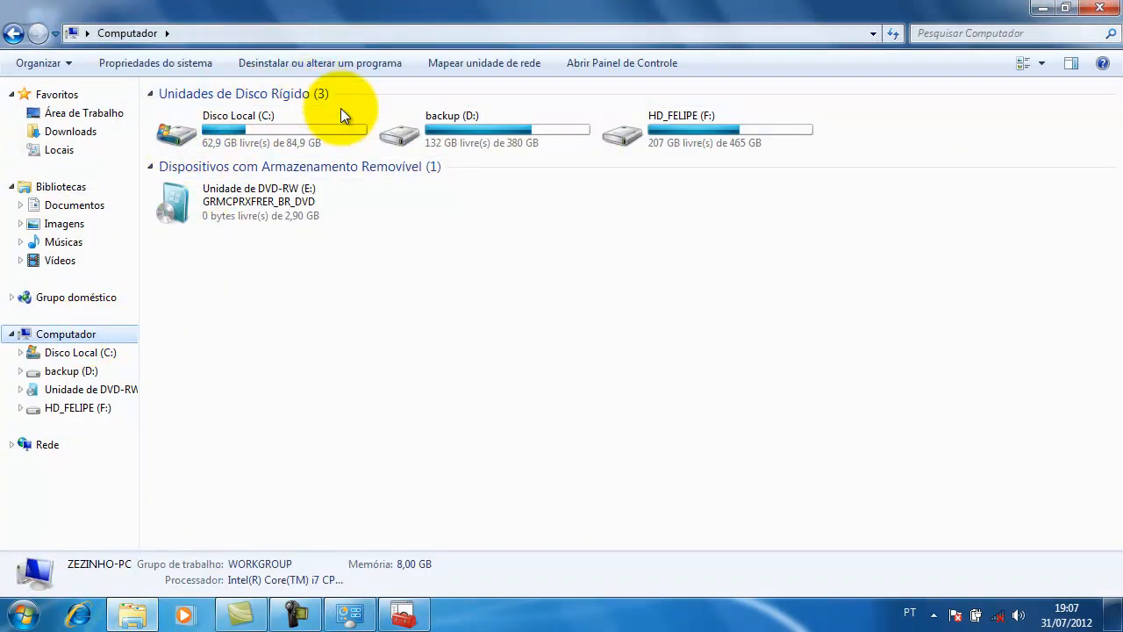
{"action": "double_click", "coordinate": [427, 128]}
{"action": "double_click", "coordinate": [205, 244]}
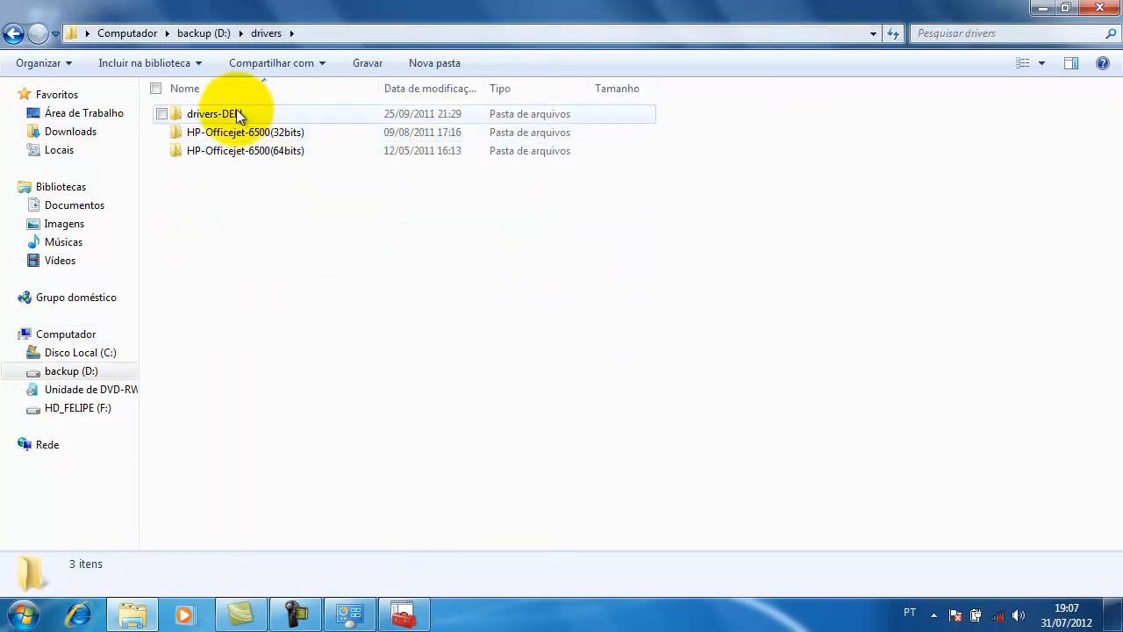
{"action": "double_click", "coordinate": [213, 113]}
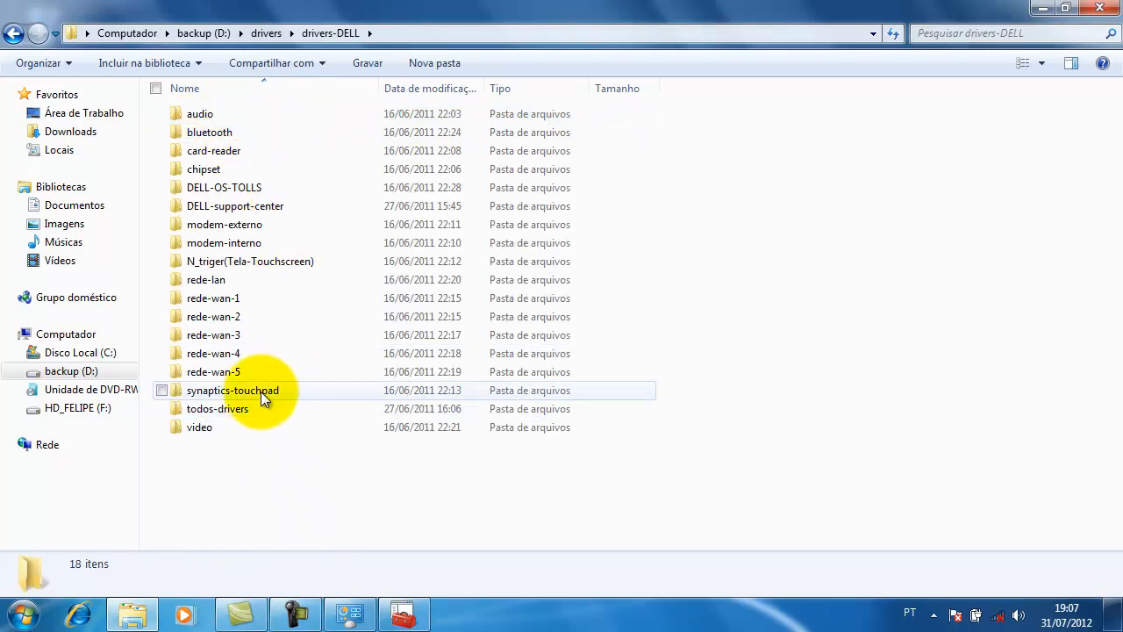
Inspect the contents of the N_triger(Tela-Touchscreen) folder and return to the drivers-DELL folder.
{"action": "left_click", "coordinate": [226, 260]}
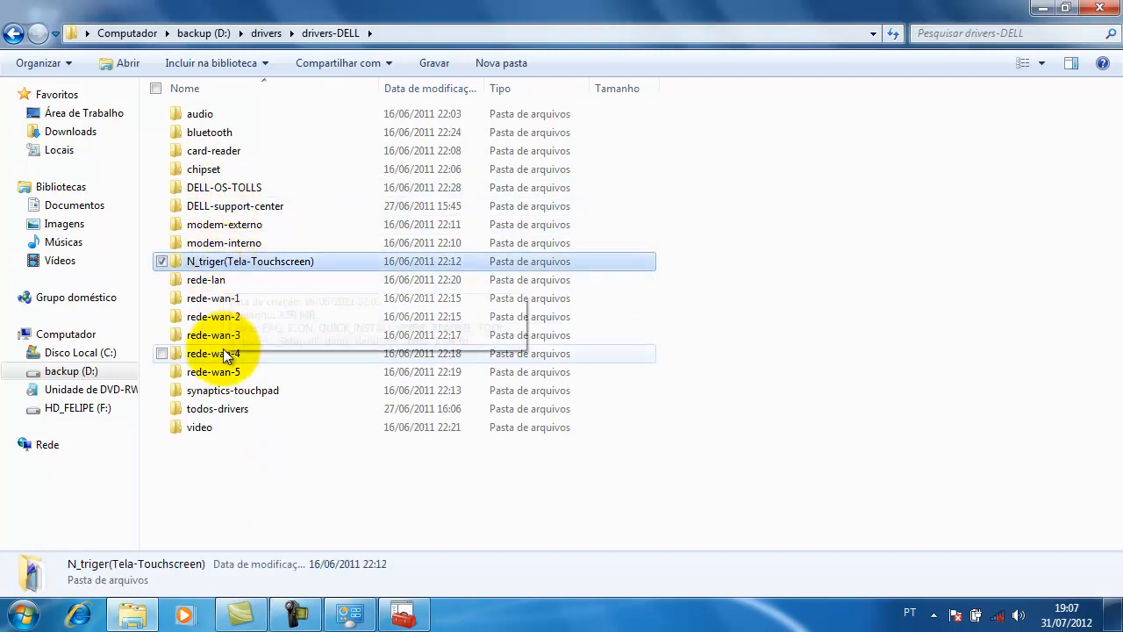
{"action": "left_click", "coordinate": [224, 390]}
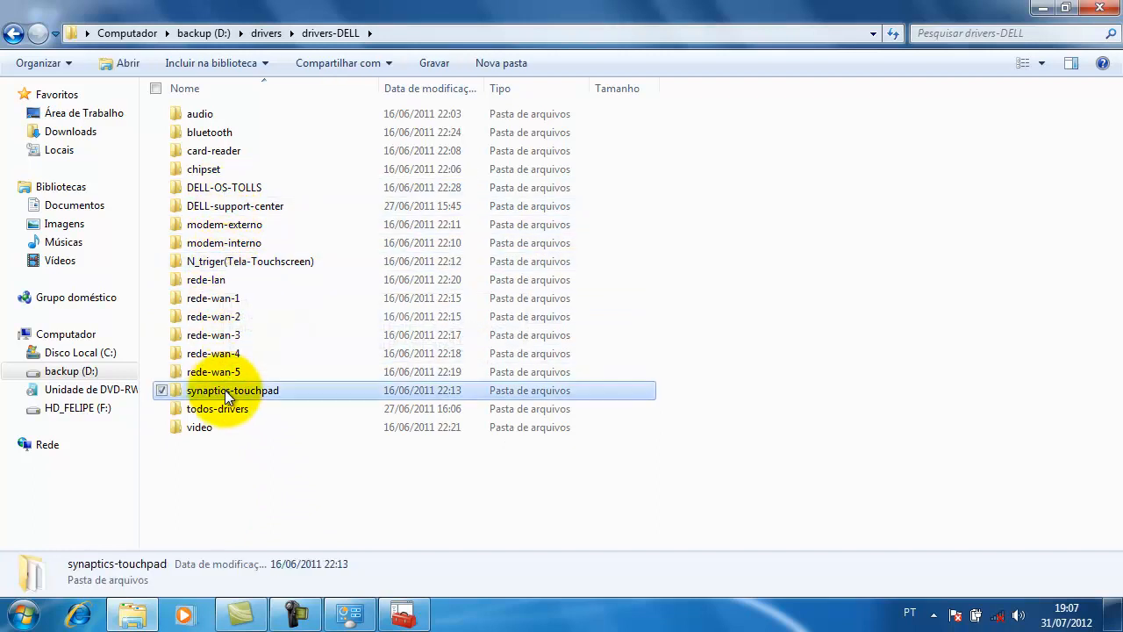
{"action": "left_click", "coordinate": [228, 261]}
{"action": "mouse_move", "coordinate": [205, 260]}
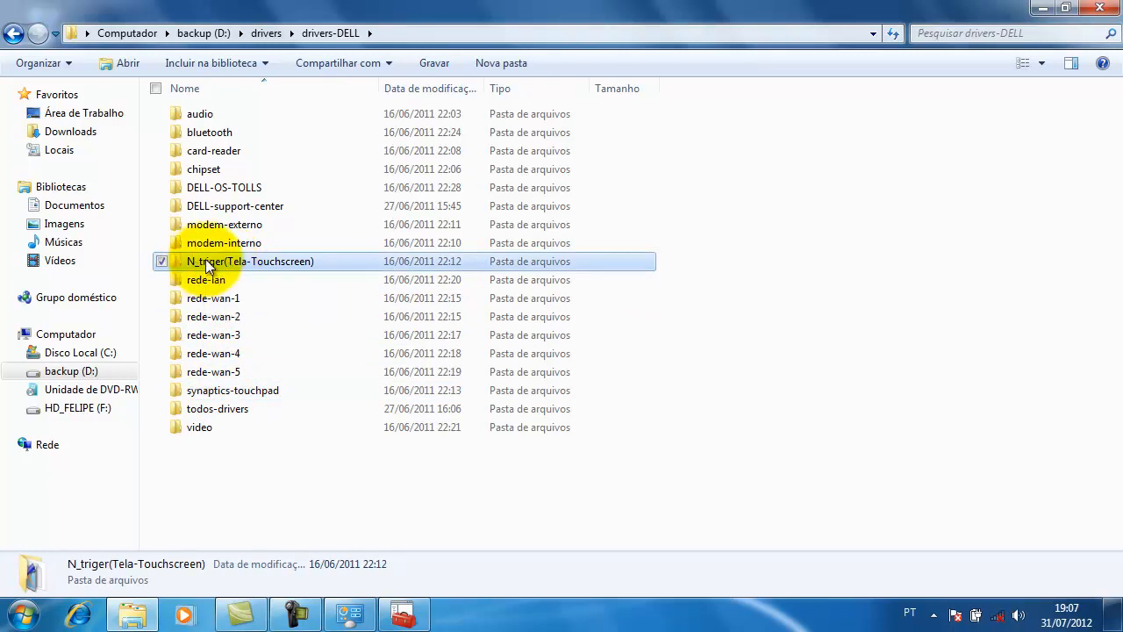
{"action": "double_click", "coordinate": [206, 263]}
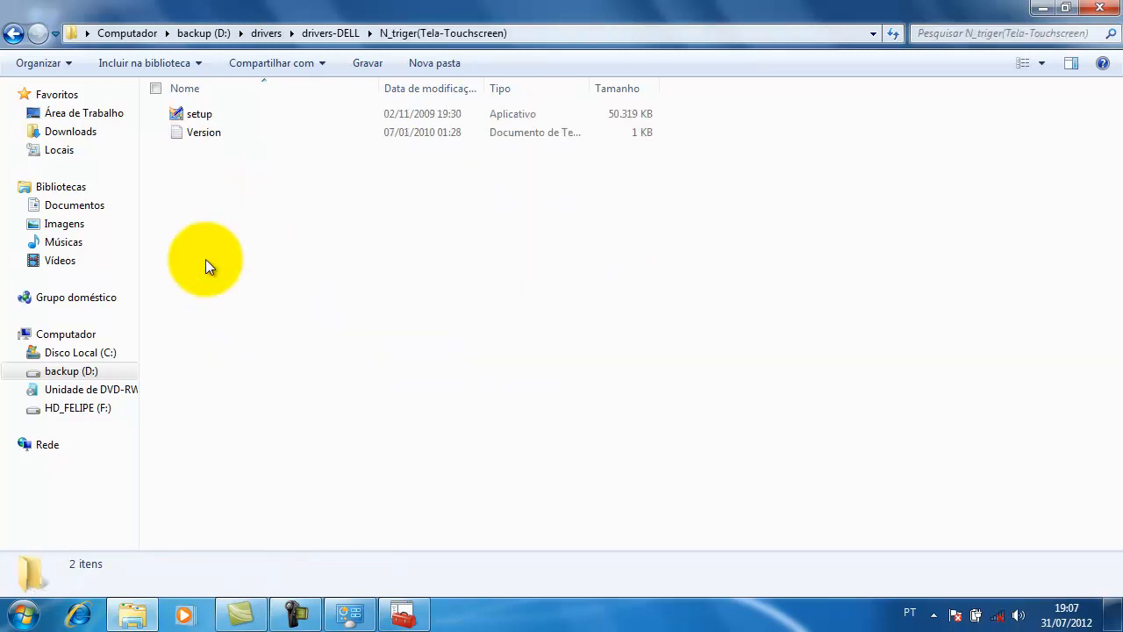
{"action": "left_click", "coordinate": [181, 112]}
{"action": "left_click", "coordinate": [323, 243]}
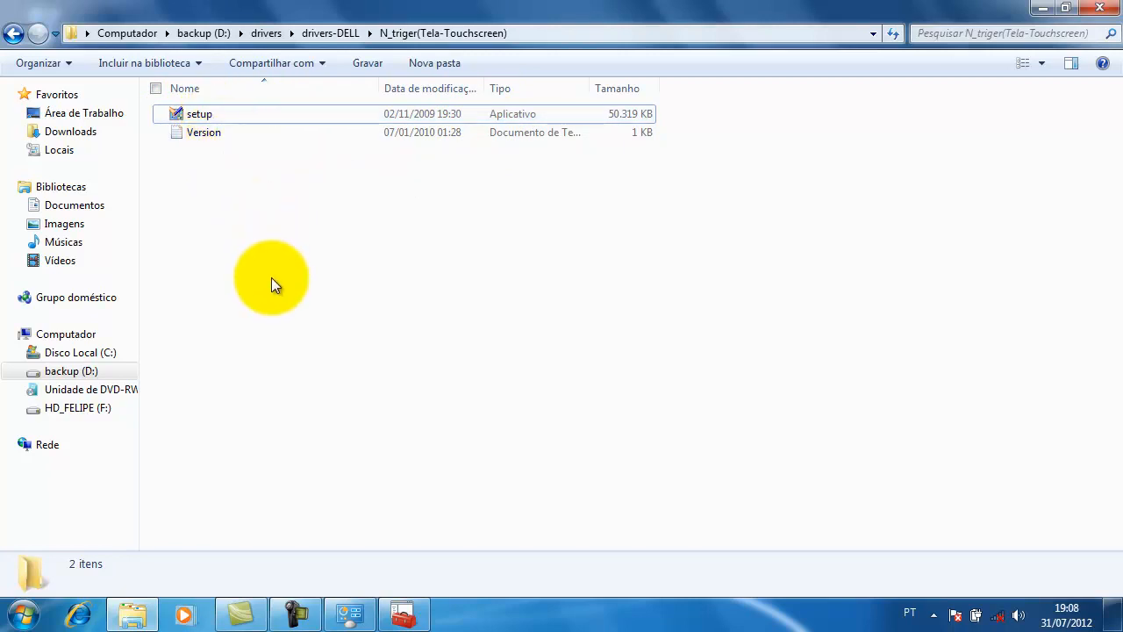
{"action": "left_click", "coordinate": [330, 33]}
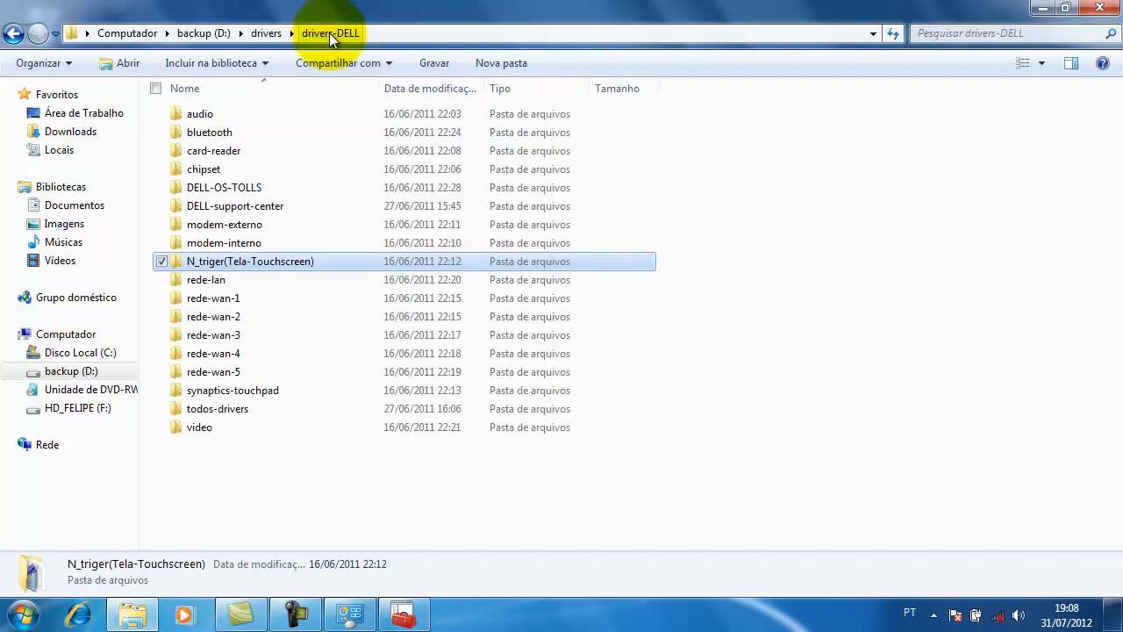
Examine the files in the R252537 folder of rede-wan-1 and return to the drivers-DELL folder.
{"action": "double_click", "coordinate": [228, 299]}
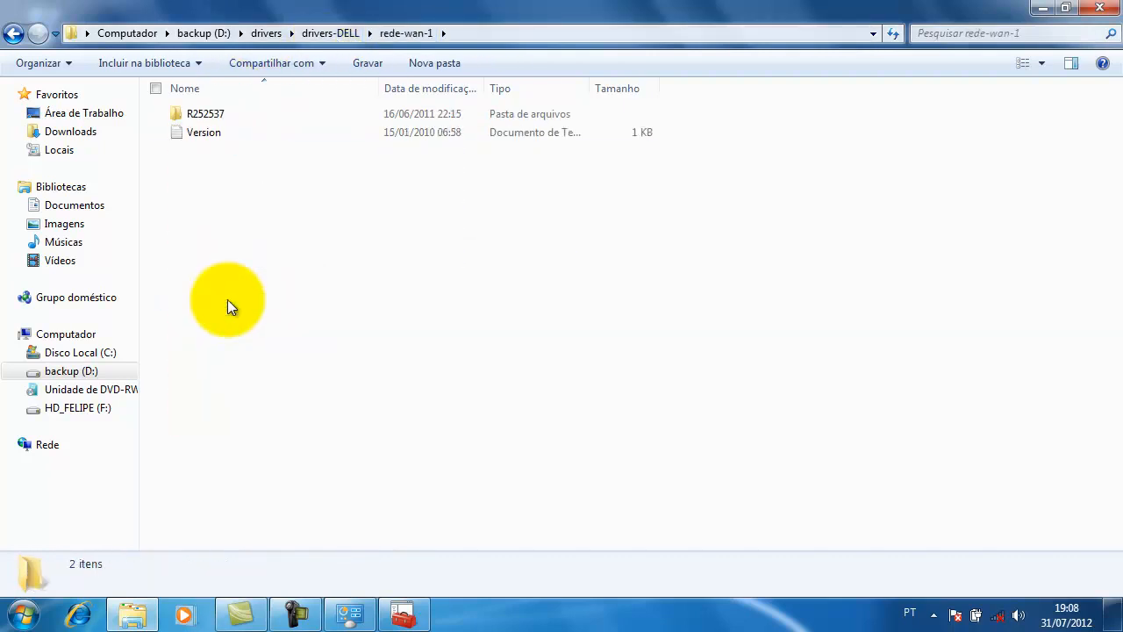
{"action": "double_click", "coordinate": [227, 115]}
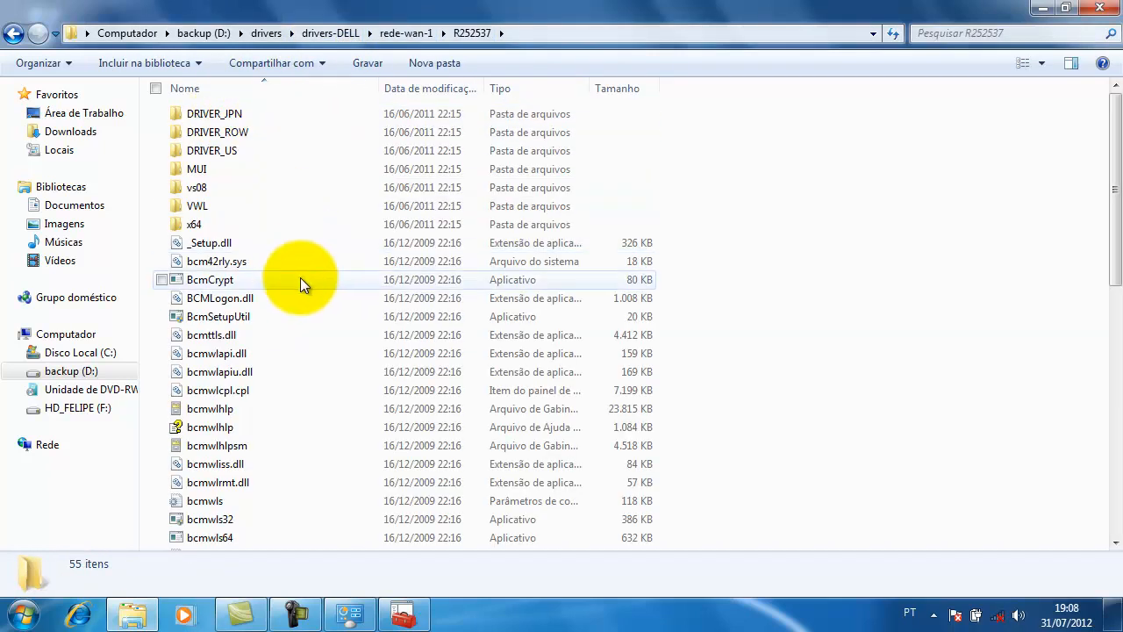
{"action": "scroll", "coordinate": [296, 258], "scroll_direction": "down", "scroll_amount": 2}
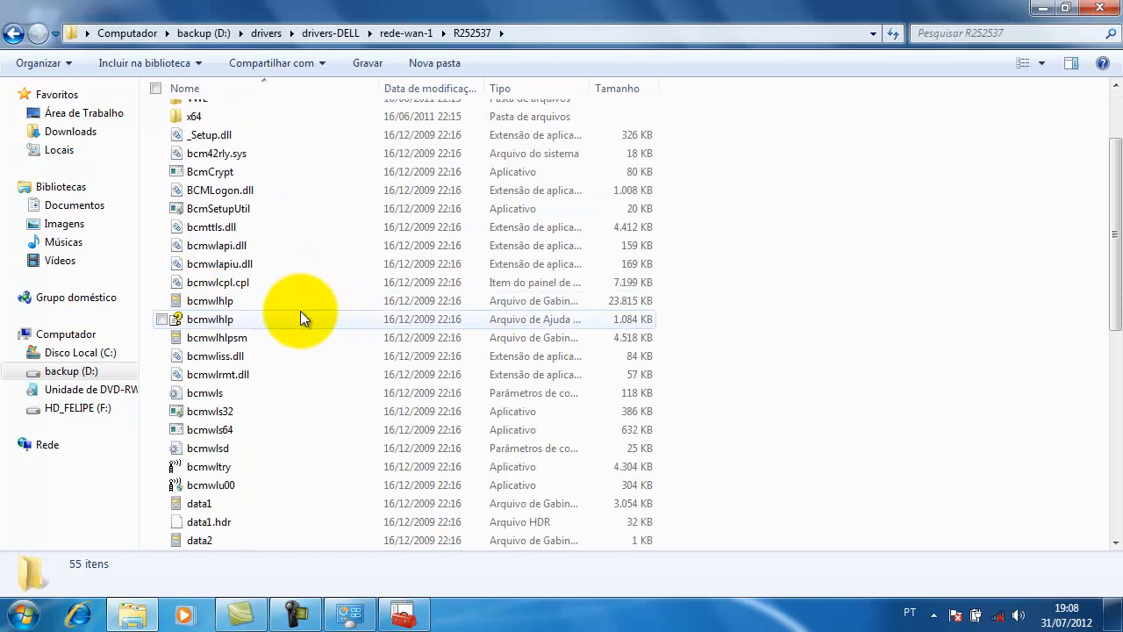
{"action": "left_click", "coordinate": [225, 152]}
{"action": "left_click", "coordinate": [232, 356]}
{"action": "scroll", "coordinate": [229, 422], "scroll_direction": "down", "scroll_amount": 4}
{"action": "scroll", "coordinate": [227, 466], "scroll_direction": "down", "scroll_amount": 2}
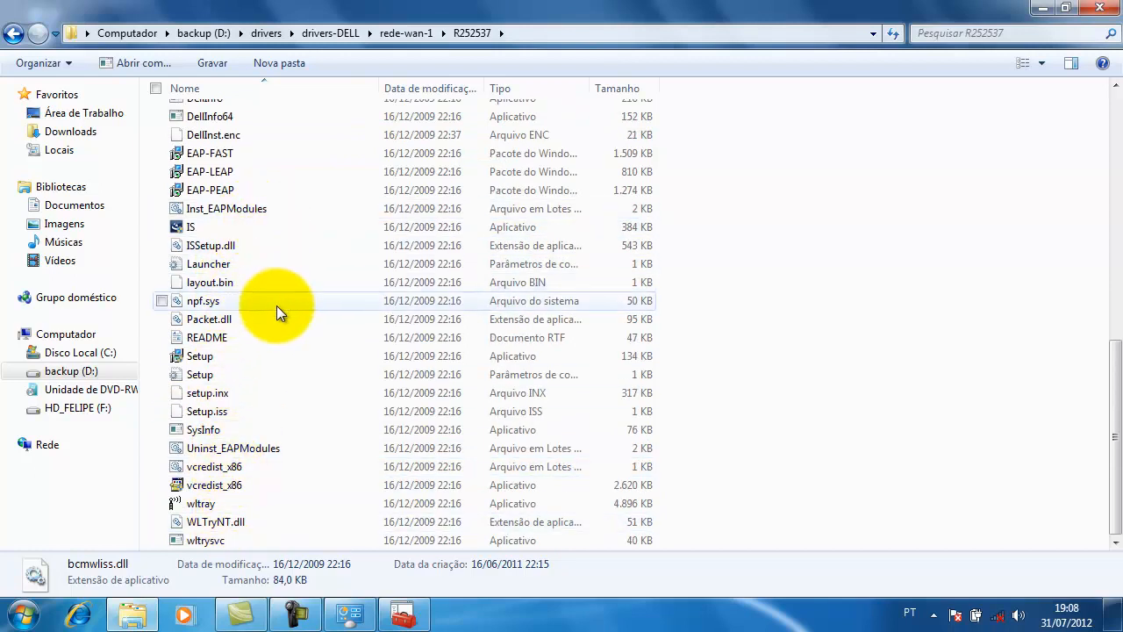
{"action": "scroll", "coordinate": [277, 305], "scroll_direction": "up", "scroll_amount": 10}
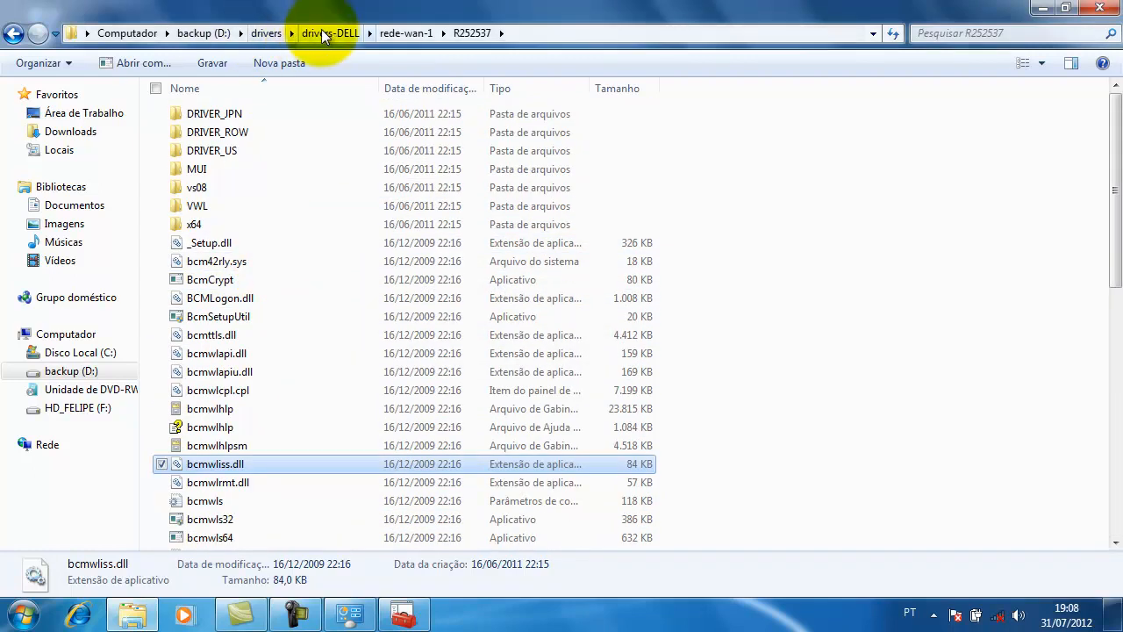
{"action": "left_click", "coordinate": [394, 32]}
{"action": "left_click", "coordinate": [334, 32]}
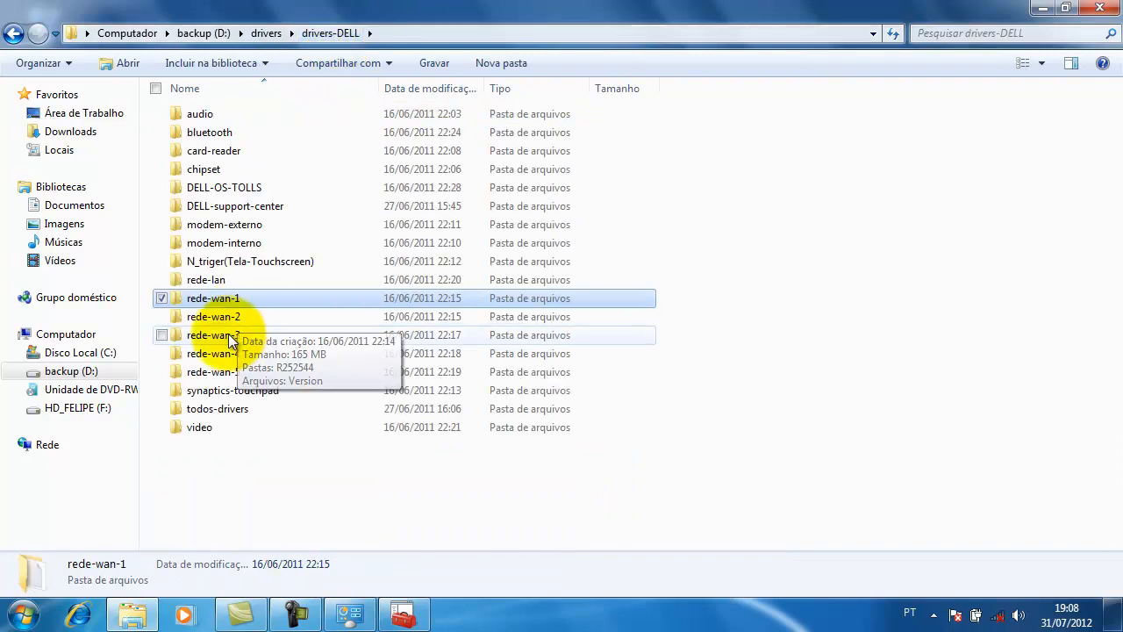
Run setup from the N_triger(Tela-Touchscreen) folder and continue past the welcome page to the license agreement.
{"action": "double_click", "coordinate": [245, 260]}
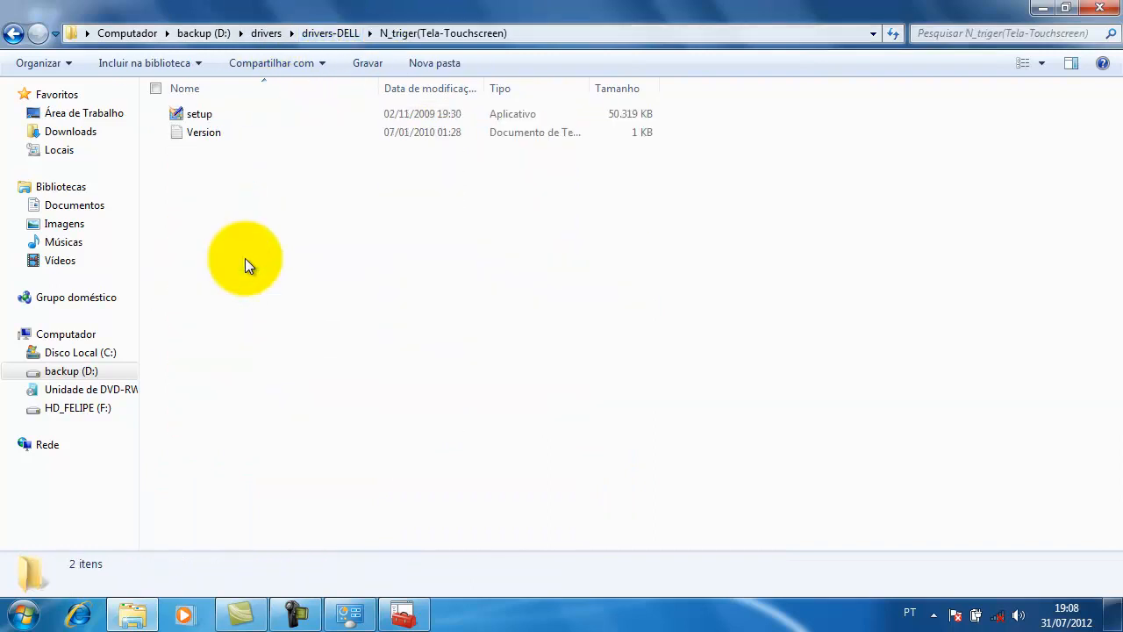
{"action": "double_click", "coordinate": [209, 112]}
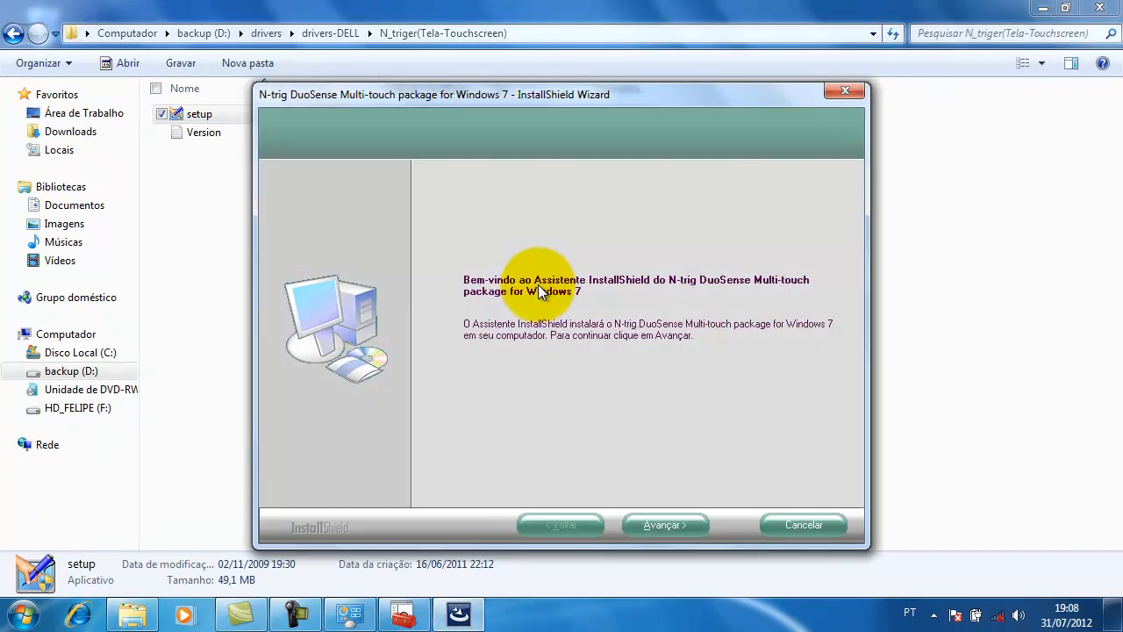
{"action": "left_click", "coordinate": [648, 525]}
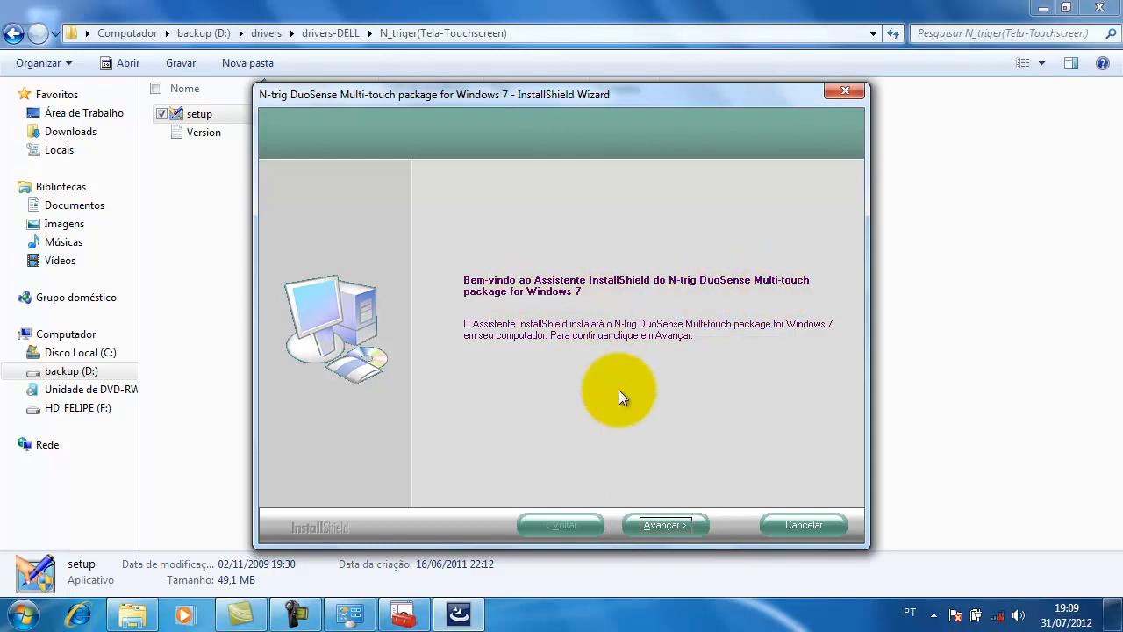
{"action": "left_click", "coordinate": [657, 526]}
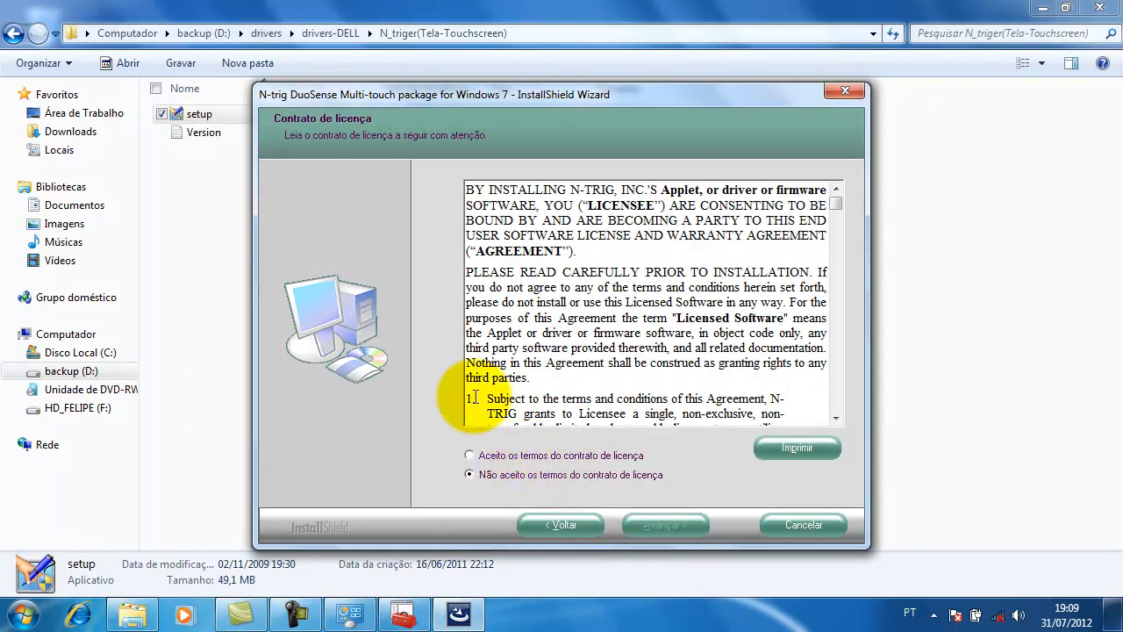
Accept the N-trig license terms and continue to the ready-to-install page.
{"action": "left_click_drag", "start_coordinate": [562, 97], "coordinate": [557, 56]}
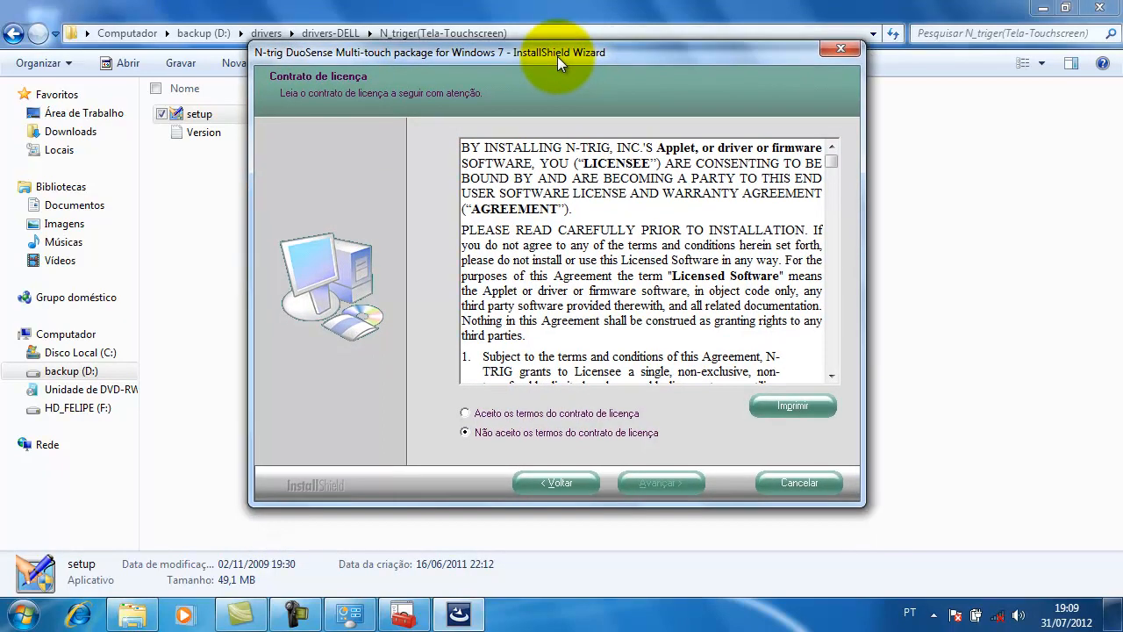
{"action": "left_click", "coordinate": [464, 413]}
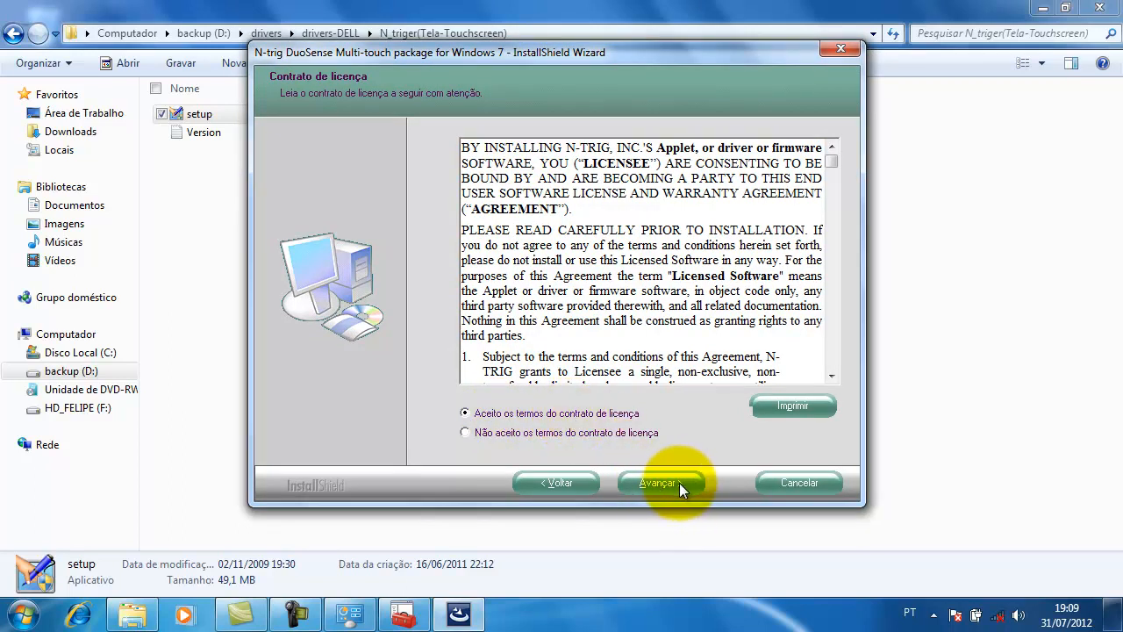
{"action": "left_click", "coordinate": [465, 432]}
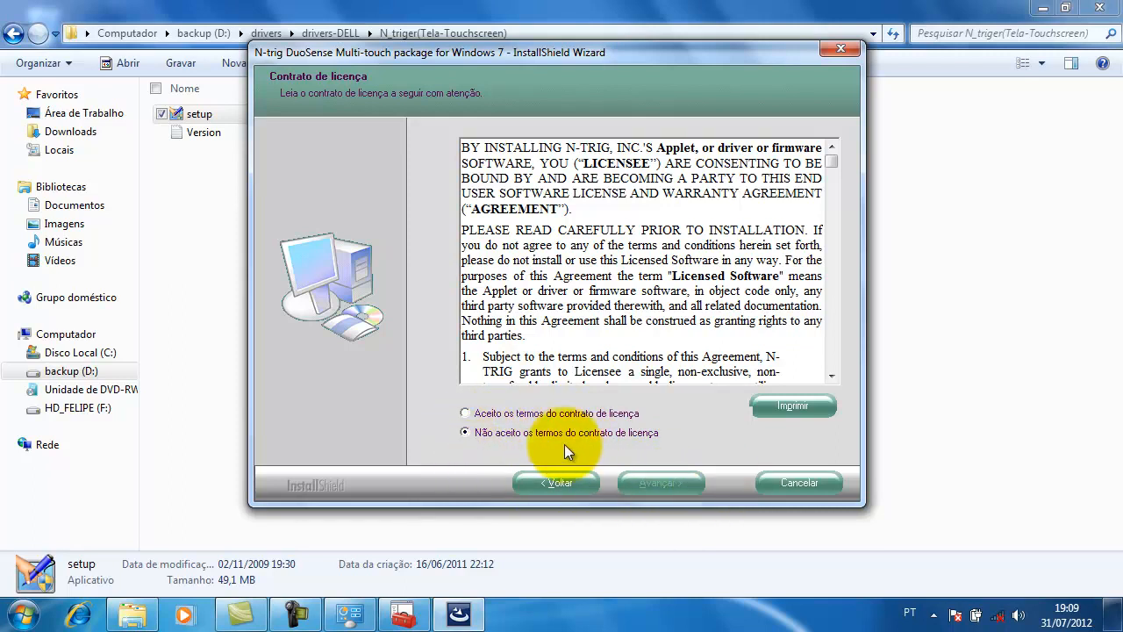
{"action": "left_click", "coordinate": [465, 412]}
{"action": "left_click", "coordinate": [670, 483]}
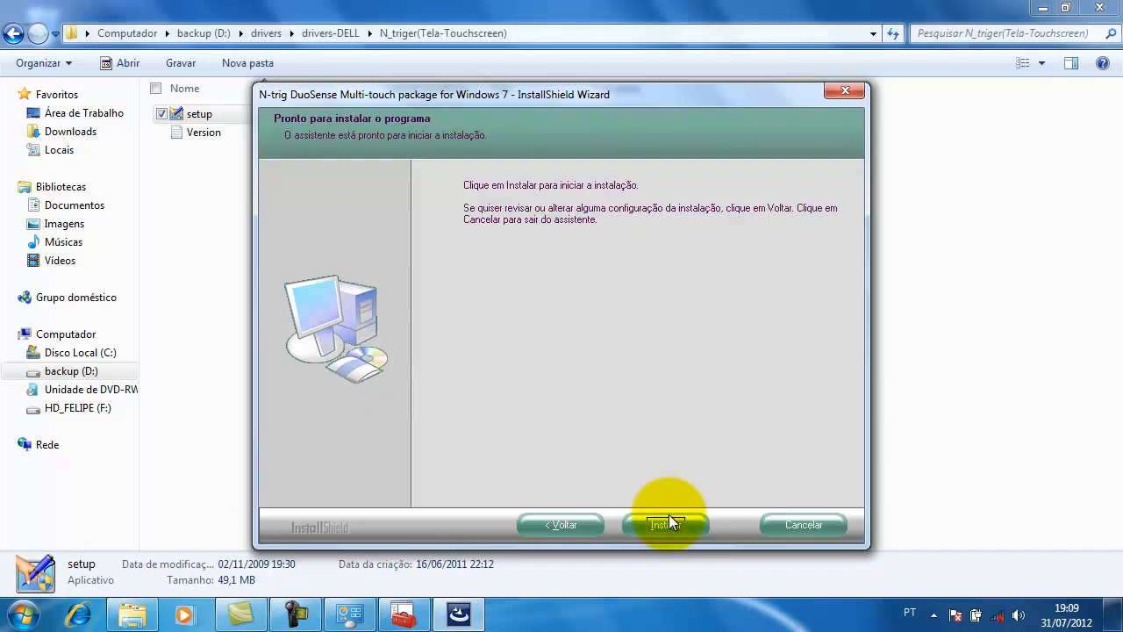
Install the N-trig DuoSense Multi-touch package, continuing past the power cable notice, and finish the wizard with the restart postponed.
{"action": "left_click", "coordinate": [668, 527]}
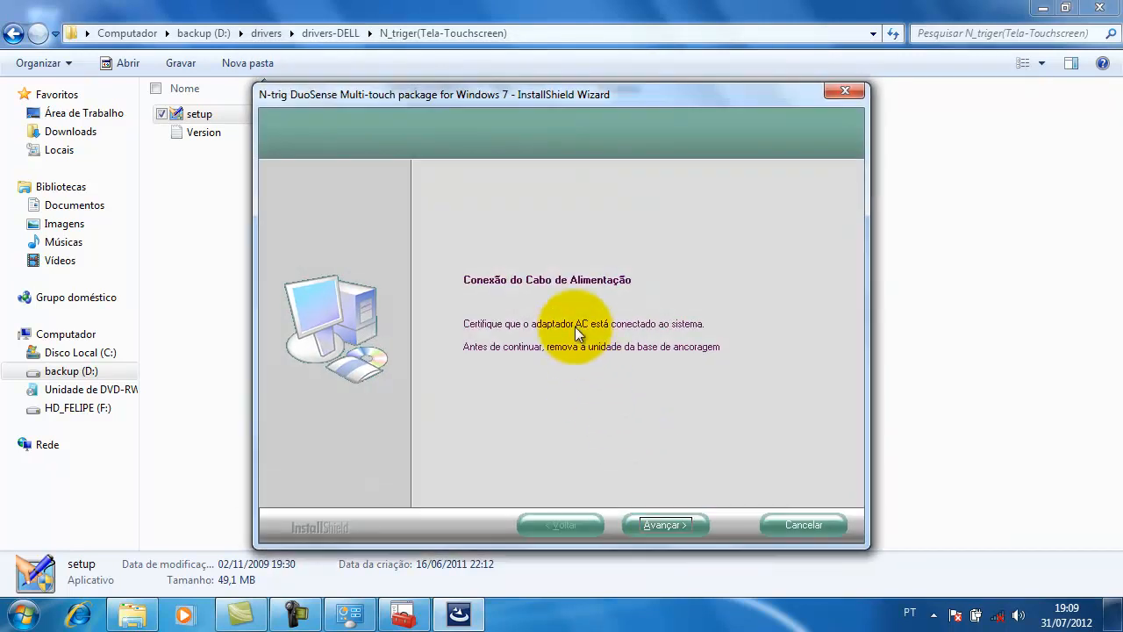
{"action": "left_click", "coordinate": [658, 525]}
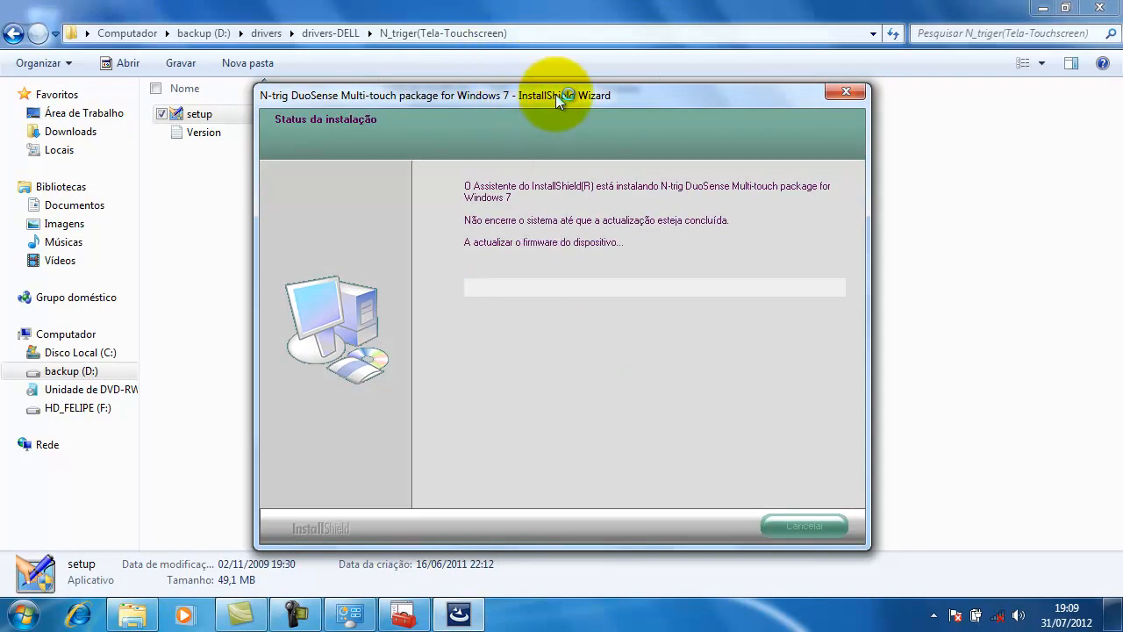
{"action": "left_click_drag", "start_coordinate": [556, 93], "coordinate": [683, 83]}
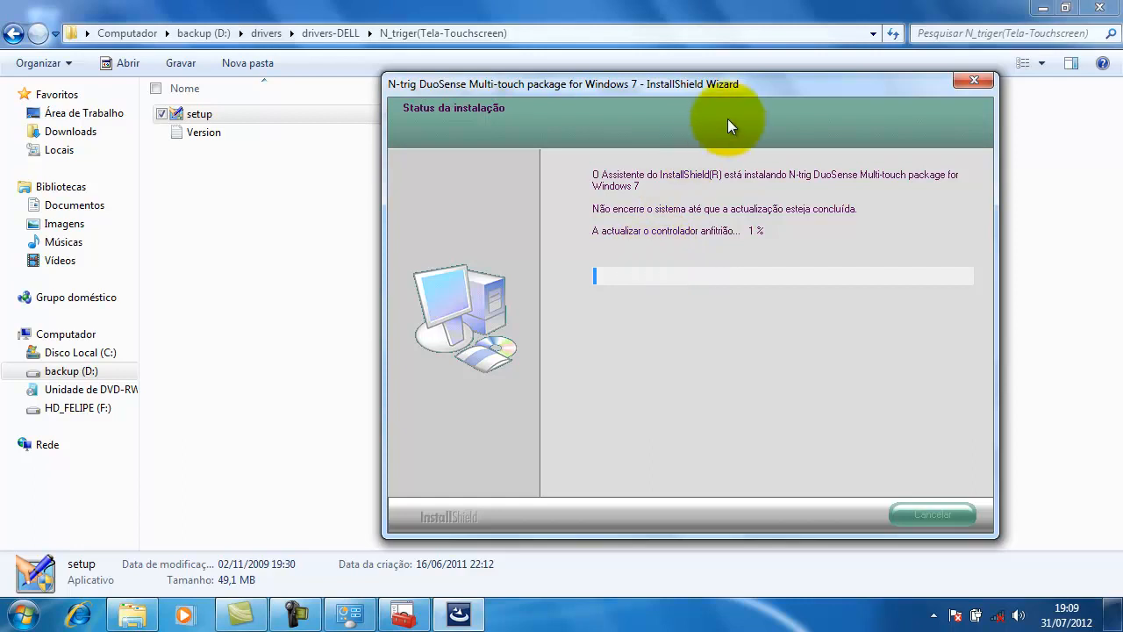
{"action": "left_click_drag", "start_coordinate": [766, 87], "coordinate": [668, 96]}
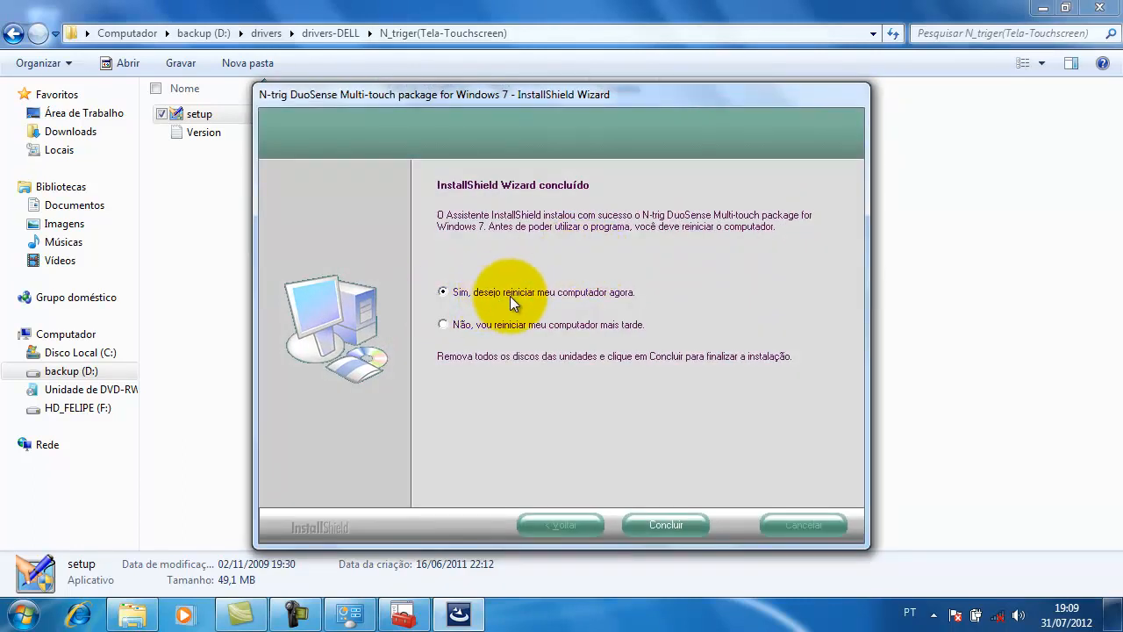
{"action": "left_click", "coordinate": [443, 325]}
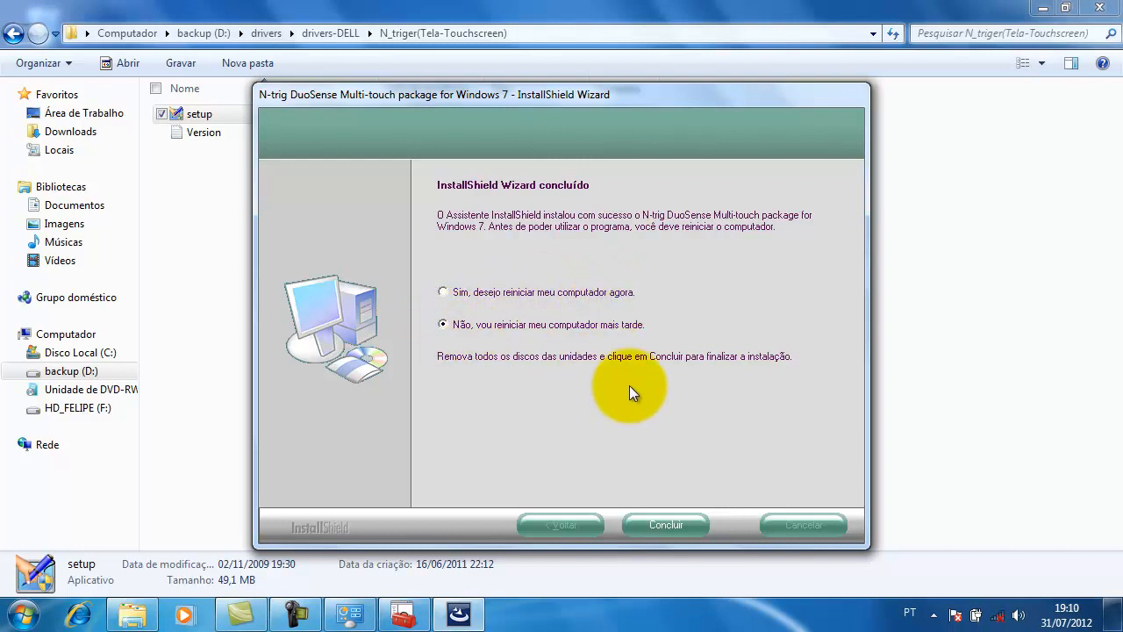
{"action": "left_click", "coordinate": [668, 525]}
{"action": "left_click", "coordinate": [552, 402]}
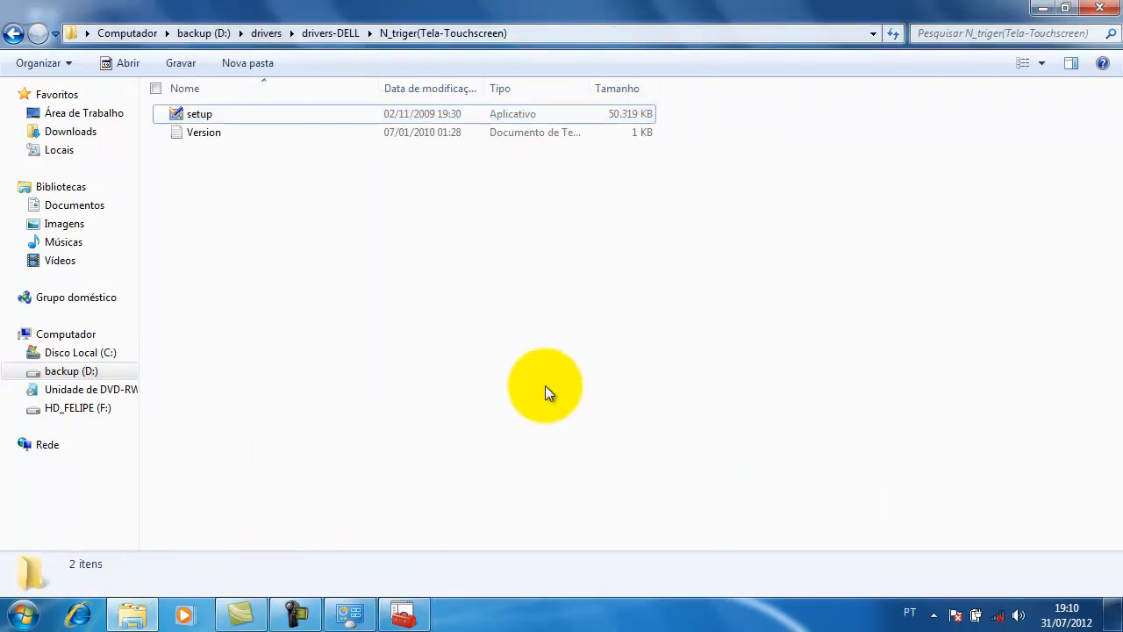
Check the N-Trig MultiTouch HID Device under Dispositivos de Interface Humana in a new device manager, and close it and the System window.
{"action": "left_click", "coordinate": [1039, 11]}
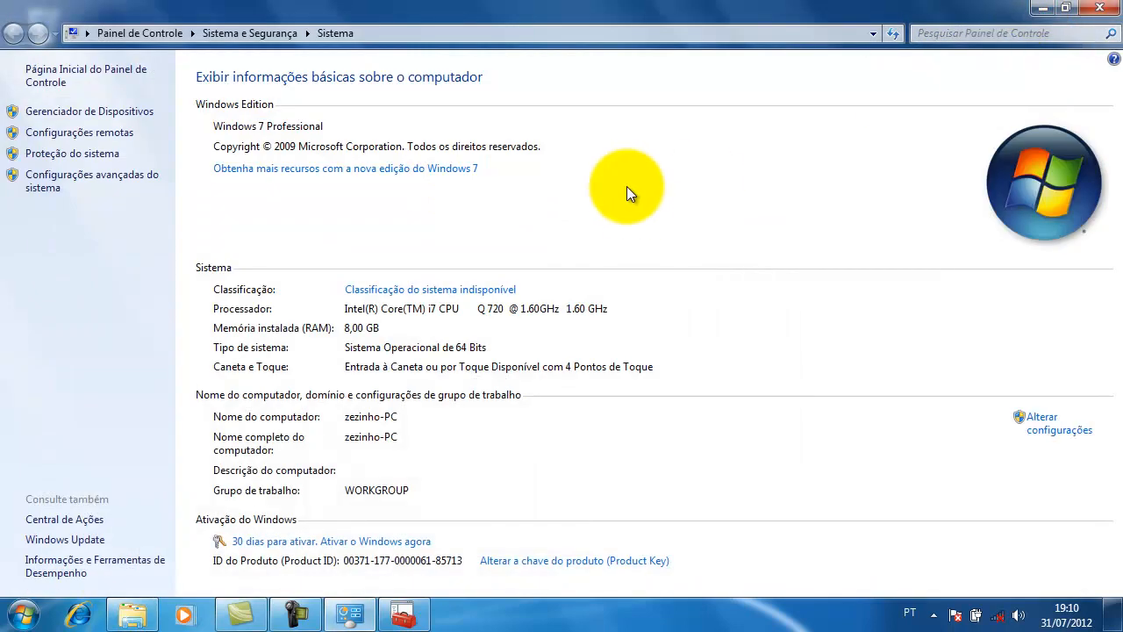
{"action": "left_click", "coordinate": [80, 112]}
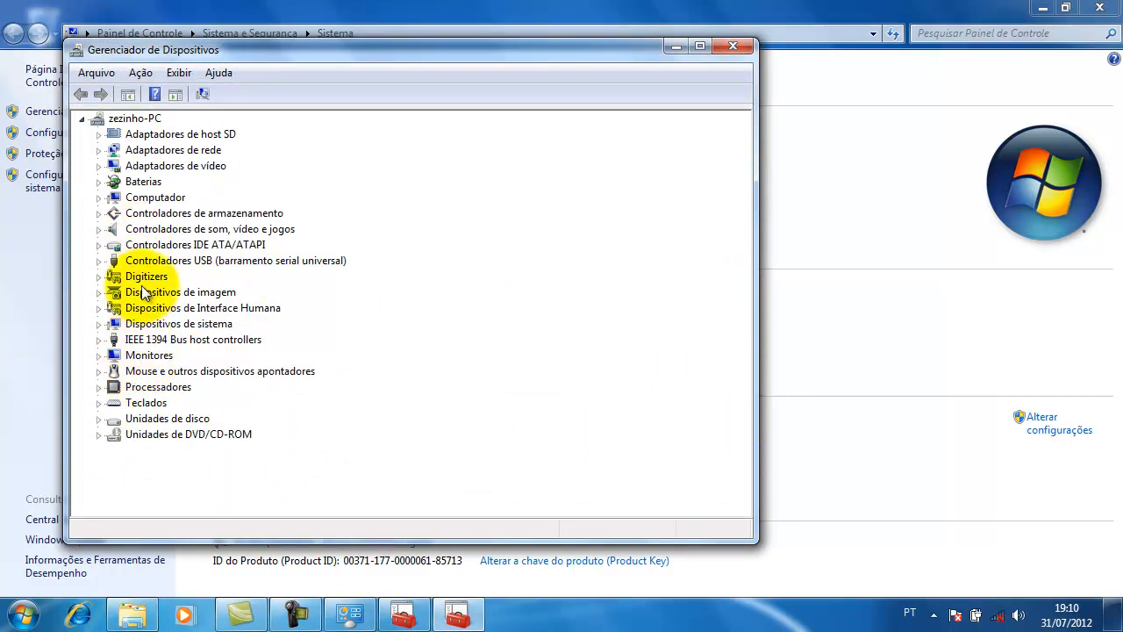
{"action": "left_click", "coordinate": [98, 307]}
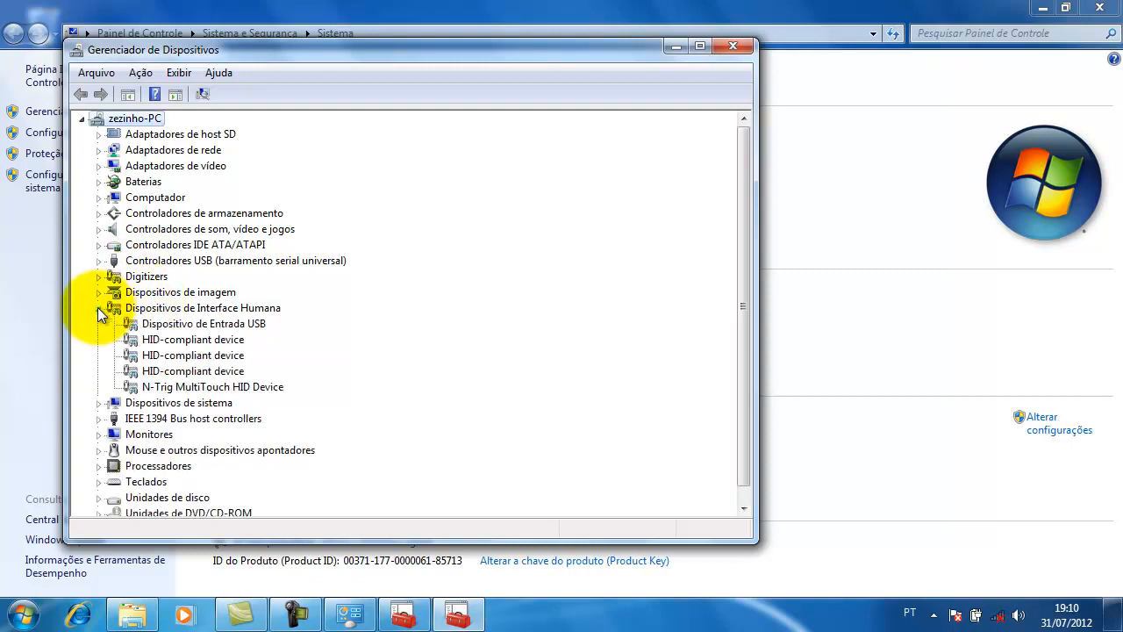
{"action": "left_click", "coordinate": [97, 307]}
{"action": "left_click", "coordinate": [97, 307]}
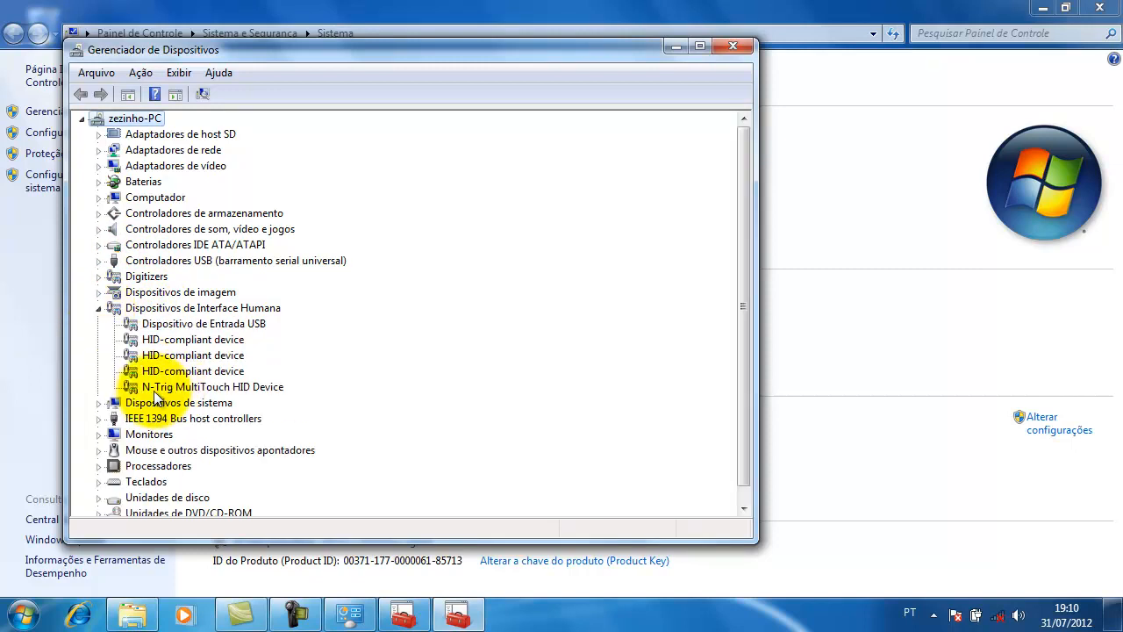
{"action": "left_click", "coordinate": [223, 386]}
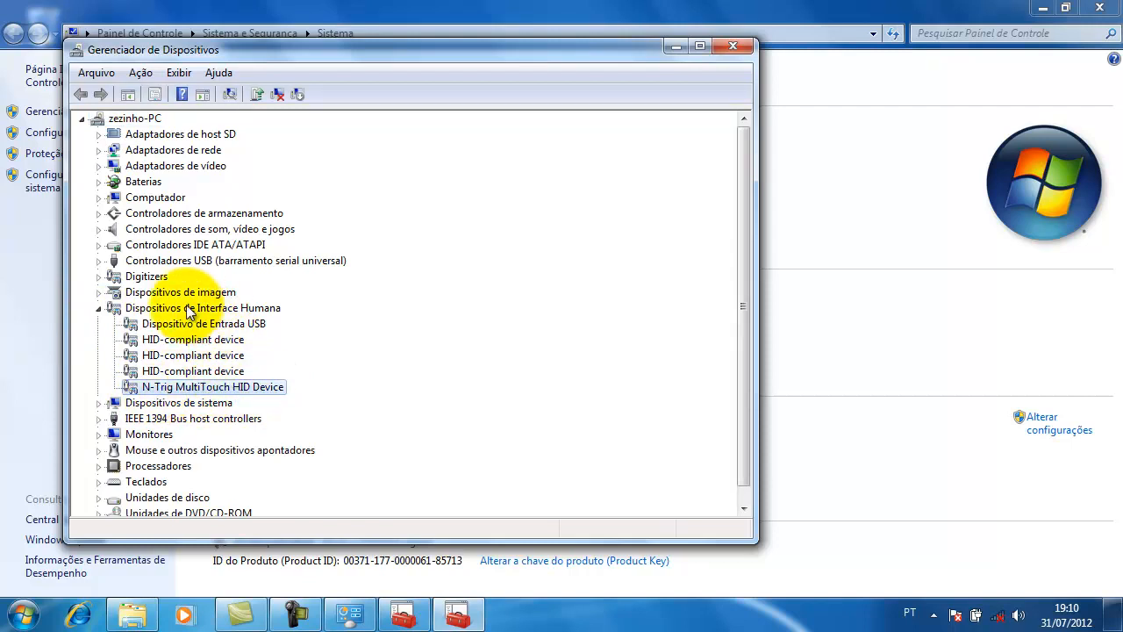
{"action": "left_click", "coordinate": [98, 308]}
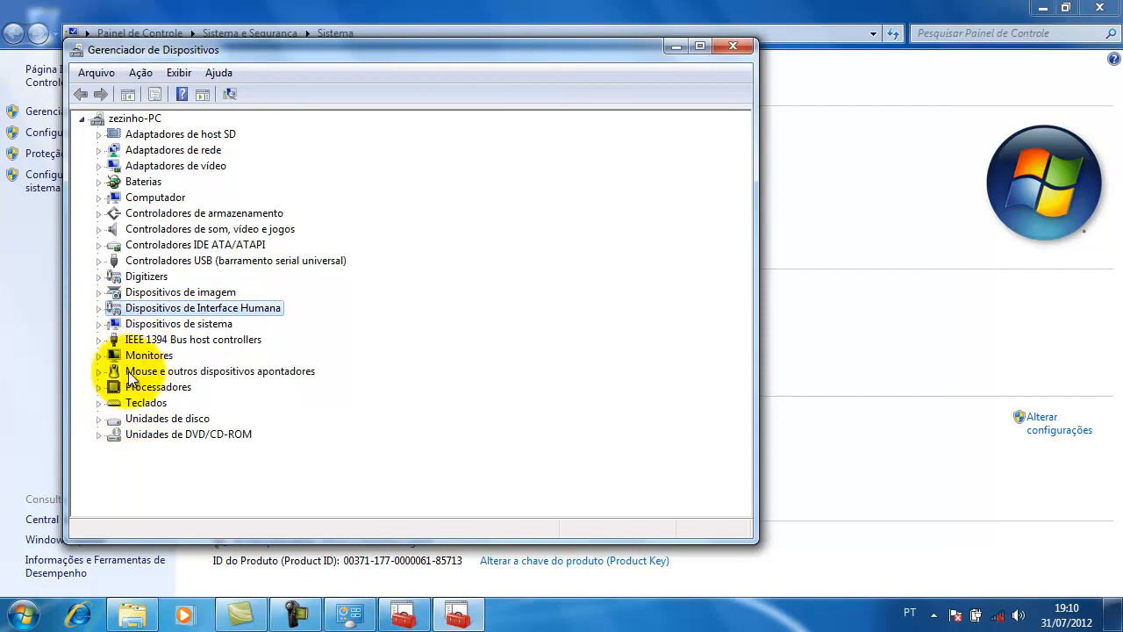
{"action": "left_click", "coordinate": [733, 47]}
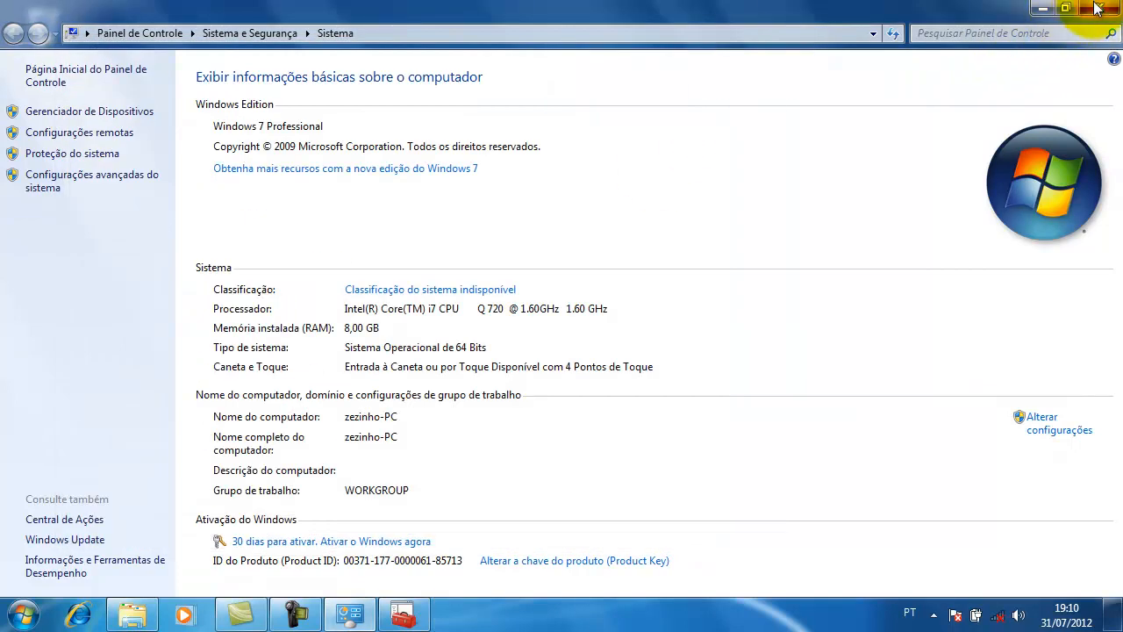
{"action": "left_click", "coordinate": [1097, 9]}
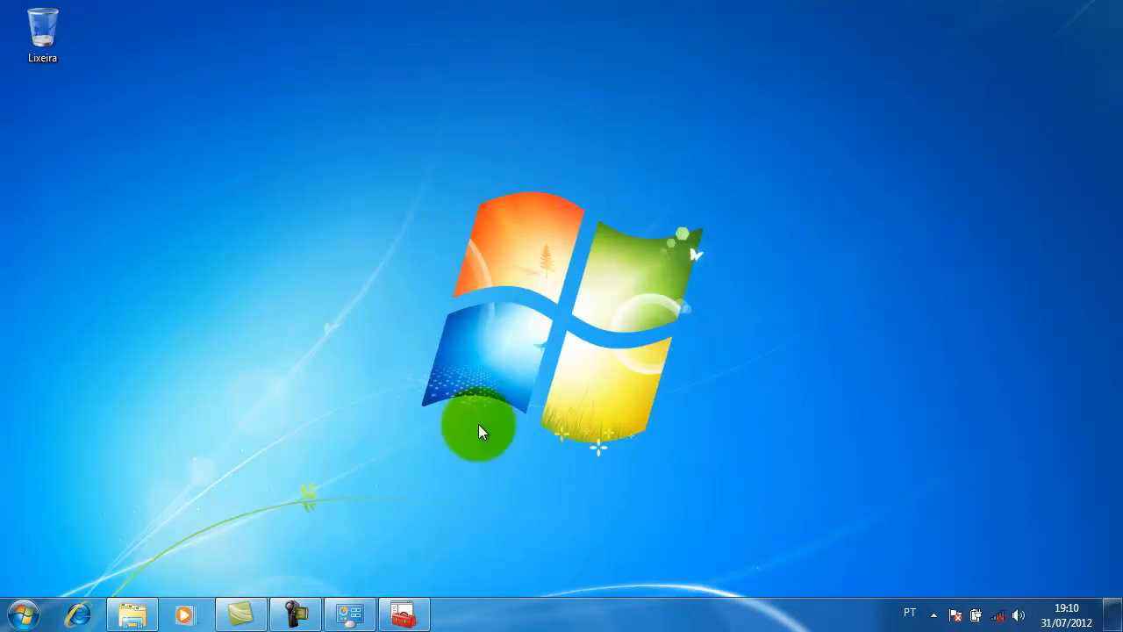
Restore the minimized device manager, collapse Digitizers, Controladores de armazenamento and Adaptadores de rede, and minimize it again.
{"action": "left_click", "coordinate": [402, 614]}
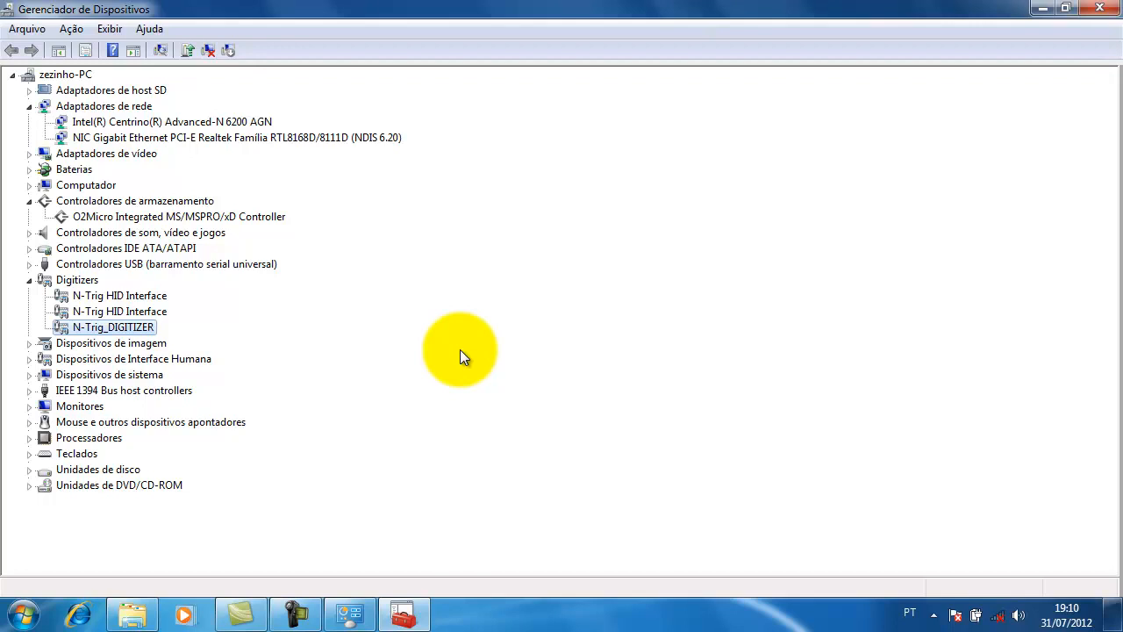
{"action": "left_click", "coordinate": [29, 279]}
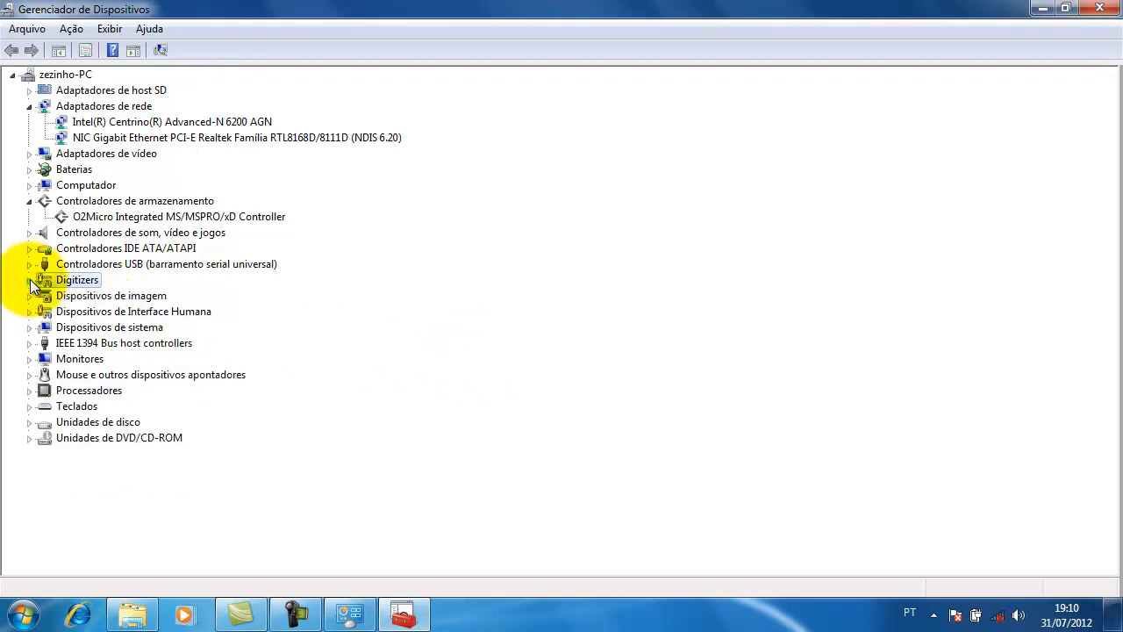
{"action": "left_click", "coordinate": [29, 201]}
{"action": "left_click", "coordinate": [29, 106]}
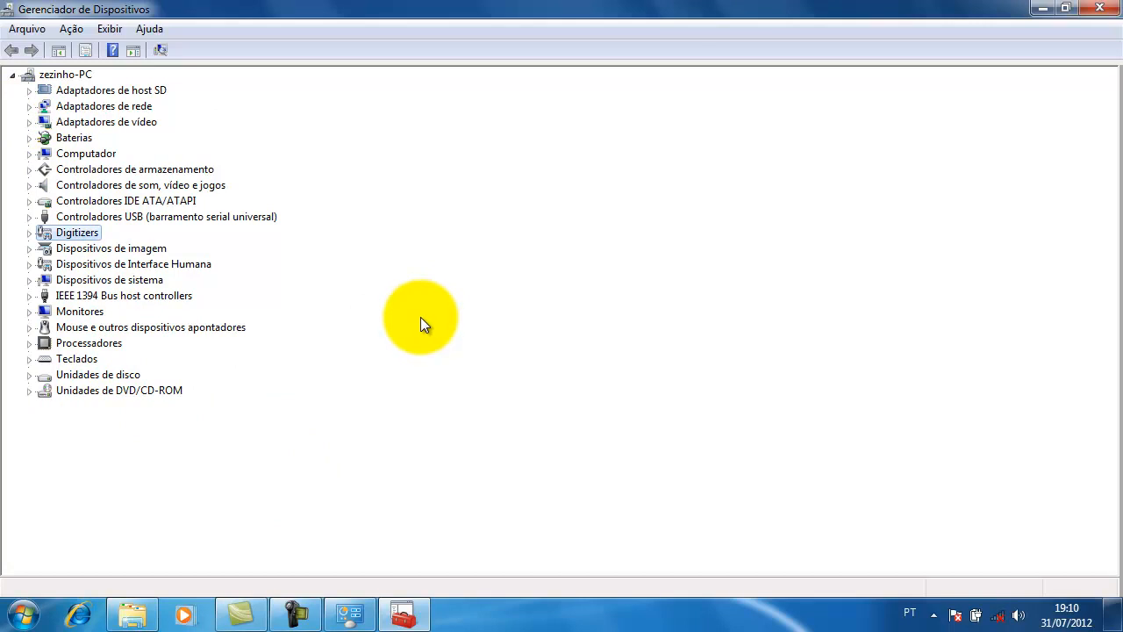
{"action": "left_click", "coordinate": [1041, 9]}
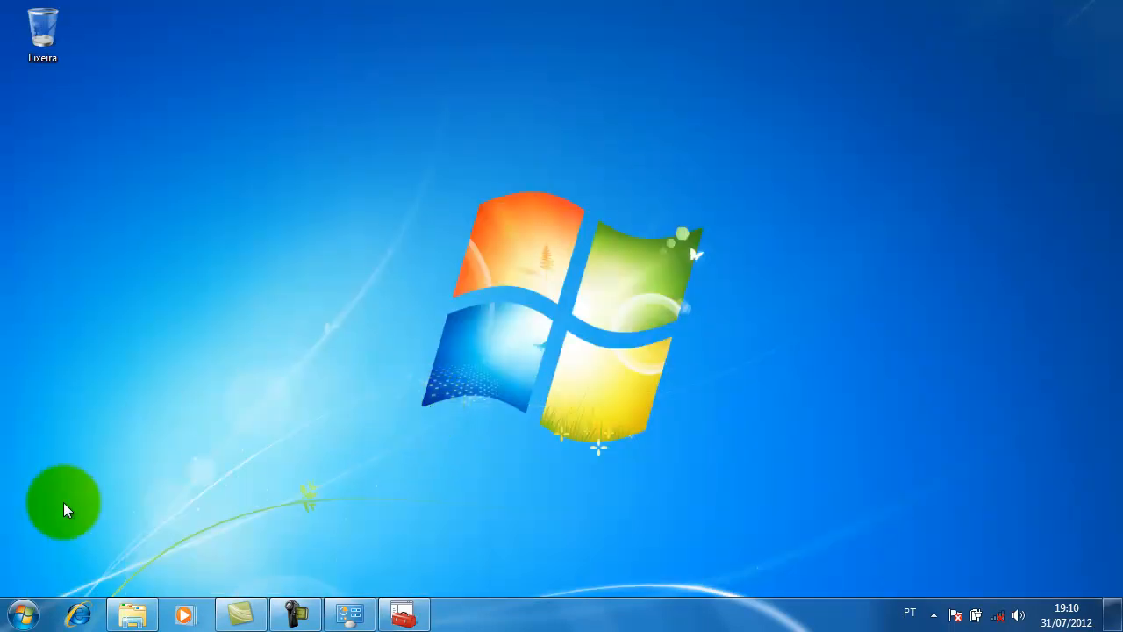
{"action": "left_click", "coordinate": [21, 617]}
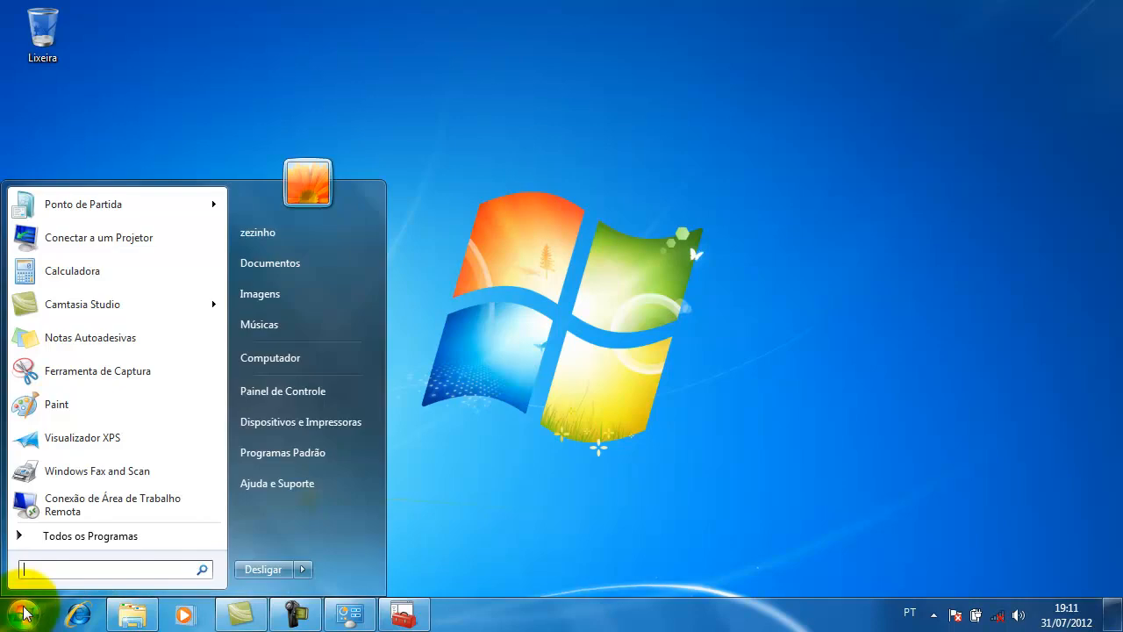
{"action": "left_click", "coordinate": [303, 569]}
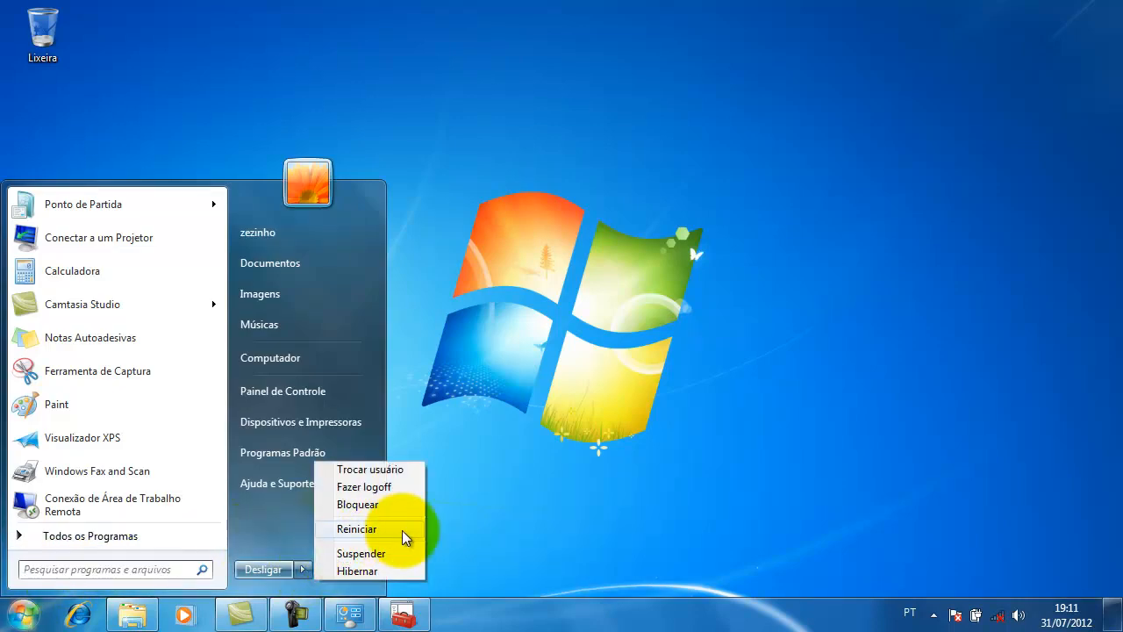
{"action": "left_click", "coordinate": [582, 532]}
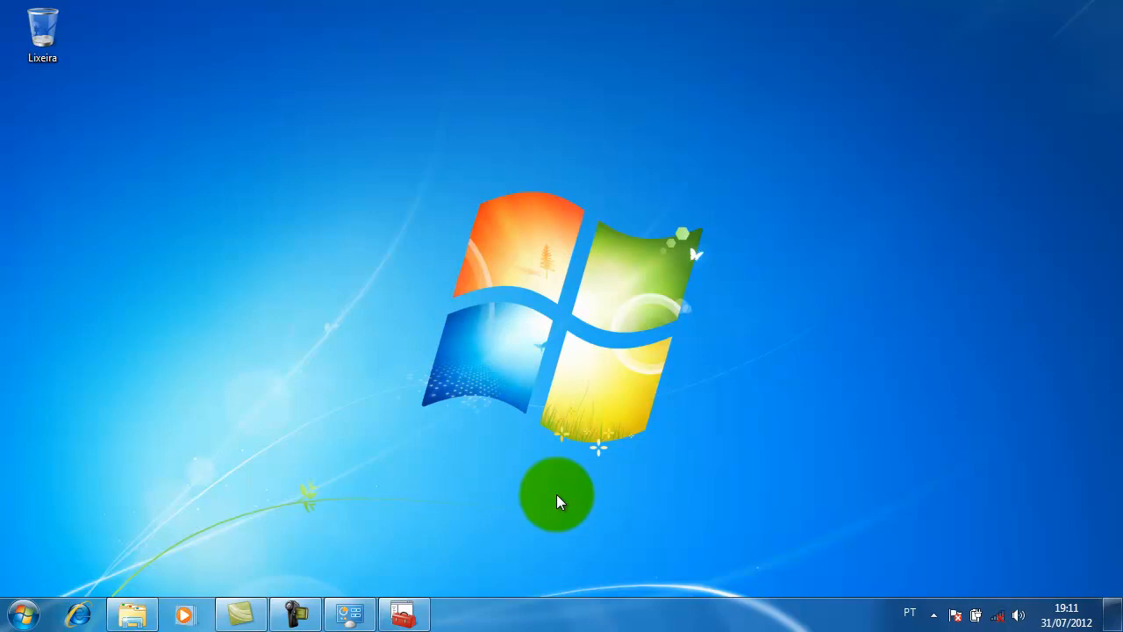
{"action": "left_click", "coordinate": [409, 615]}
{"action": "left_click", "coordinate": [408, 616]}
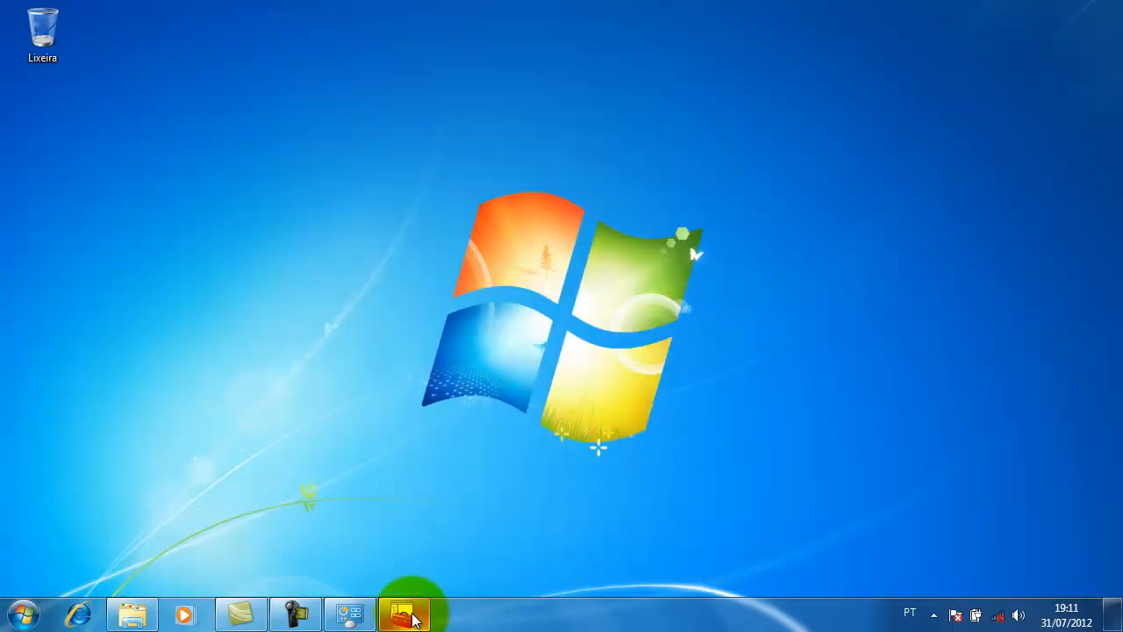